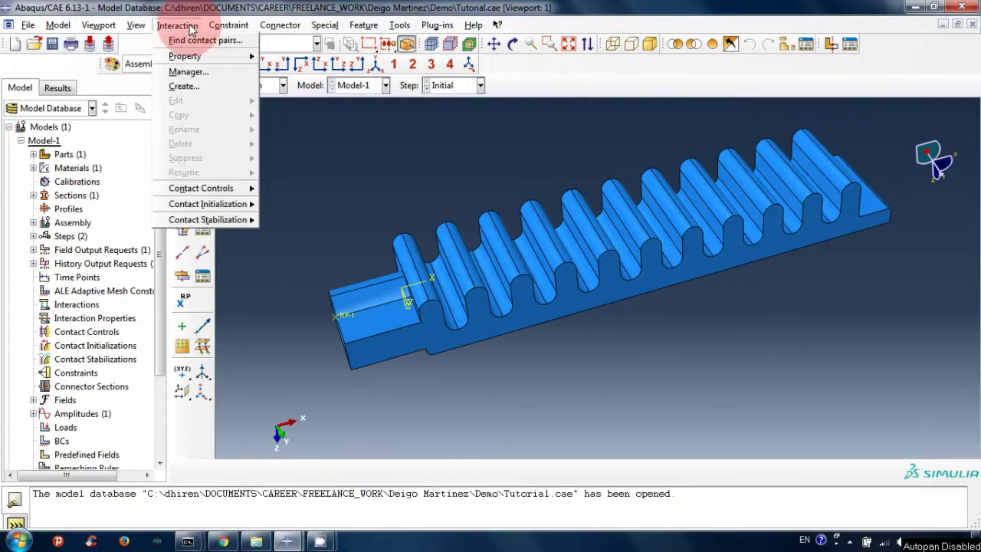
- Open the Interaction Manager from the Interaction menu
left_click(188, 72)
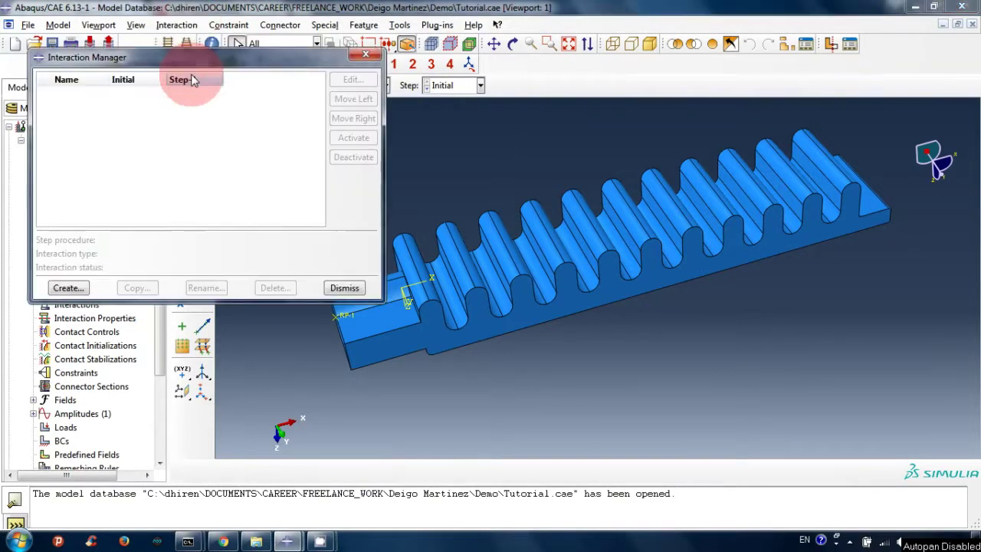
- Create a Fluid cavity interaction named Fluid_cavity in the Initial step
left_click(68, 287)
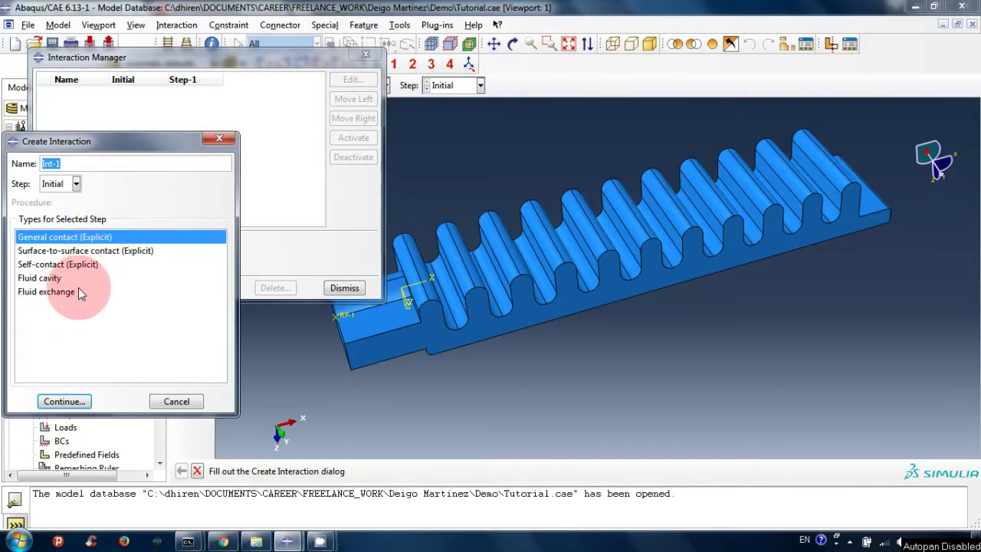
left_click(38, 277)
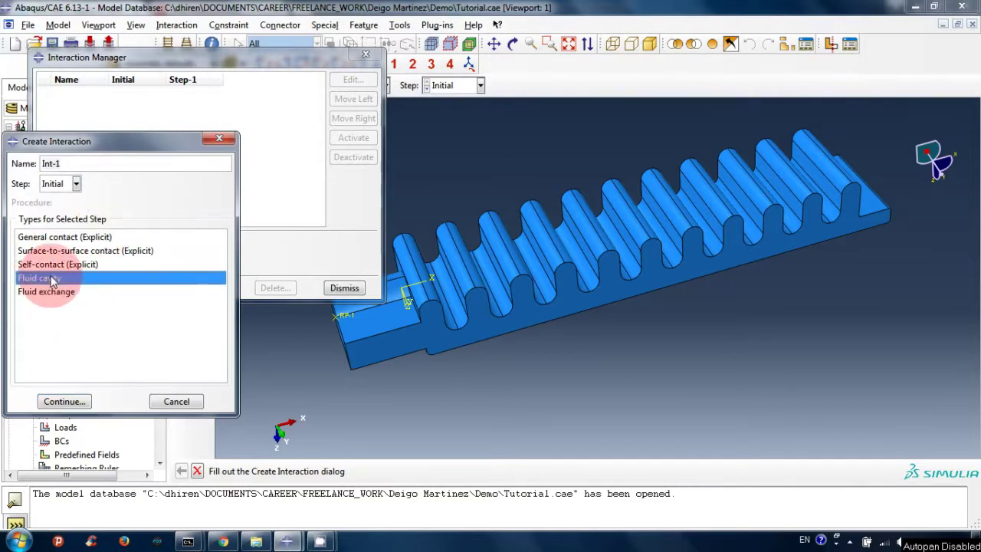
left_click(81, 163)
key("BackSpace")
key("BackSpace")
key("BackSpace")
key("BackSpace")
key("BackSpace")
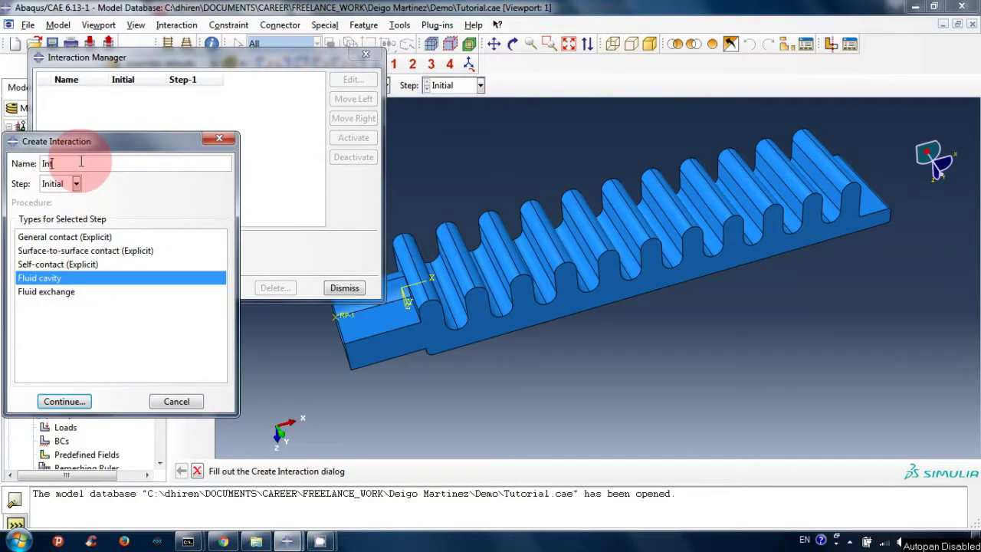
type("Fluid_cavity")
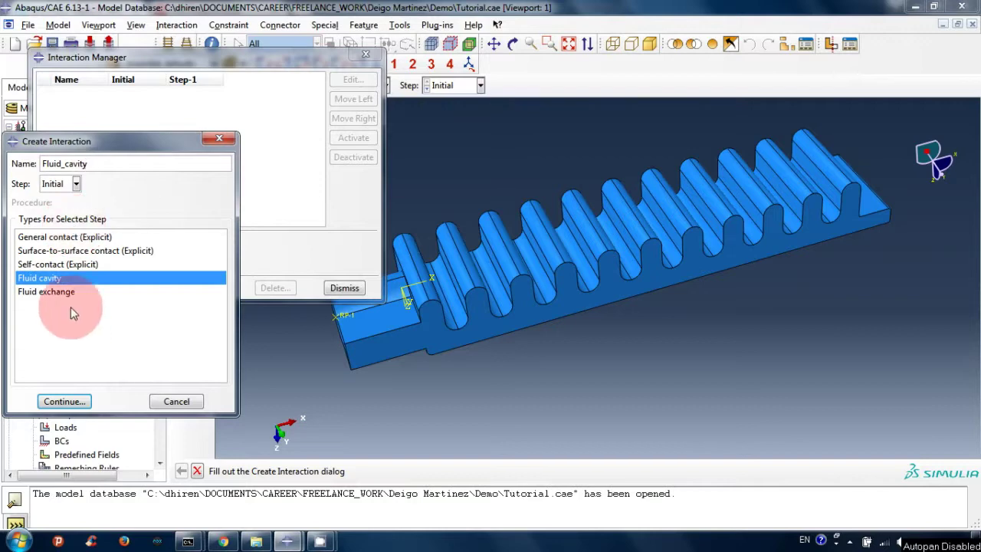
left_click(67, 401)
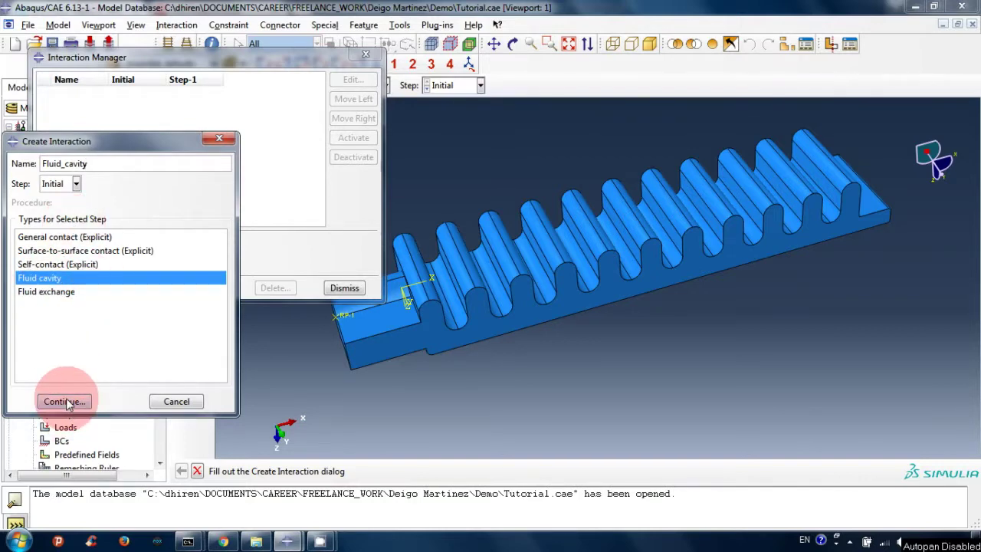
left_click(68, 402)
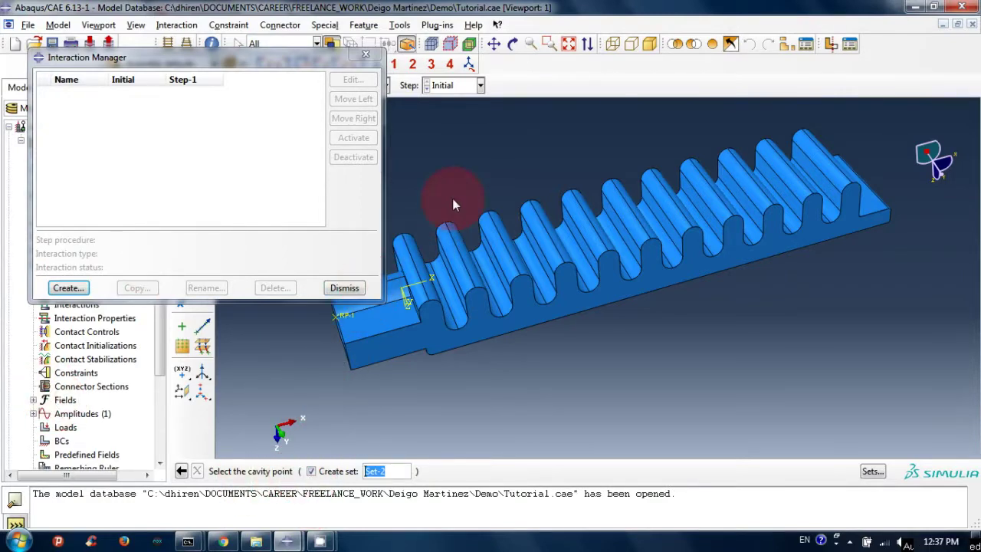
- Pick reference point RF-1 as the cavity point, with Create set unchecked
scroll(420, 173, "up", 2)
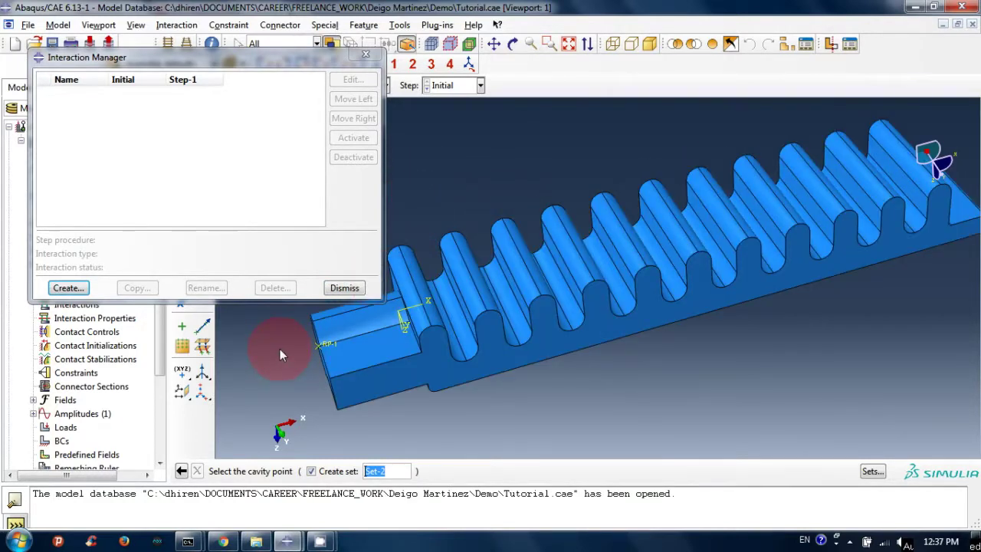
left_click_drag(508, 320, 619, 285, "ctrl+alt")
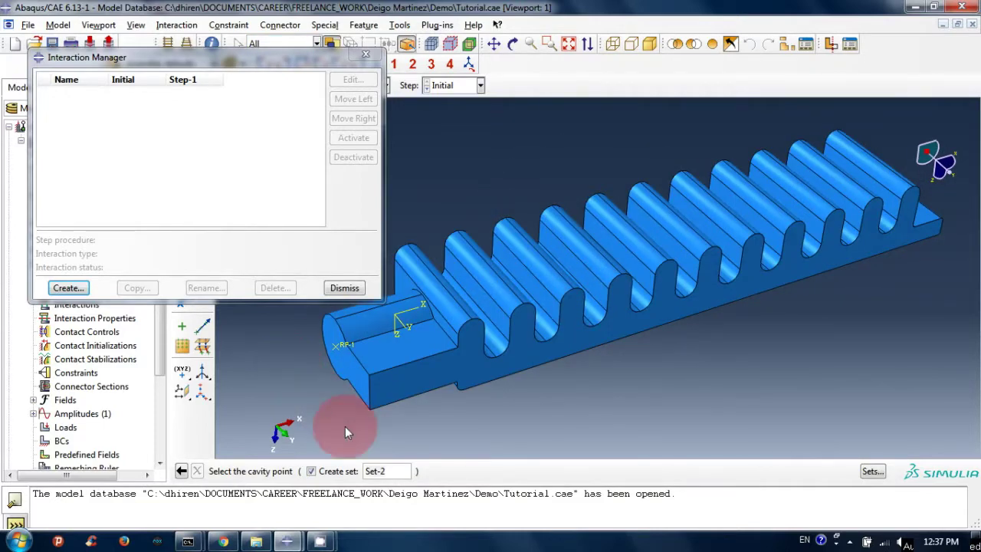
left_click(311, 472)
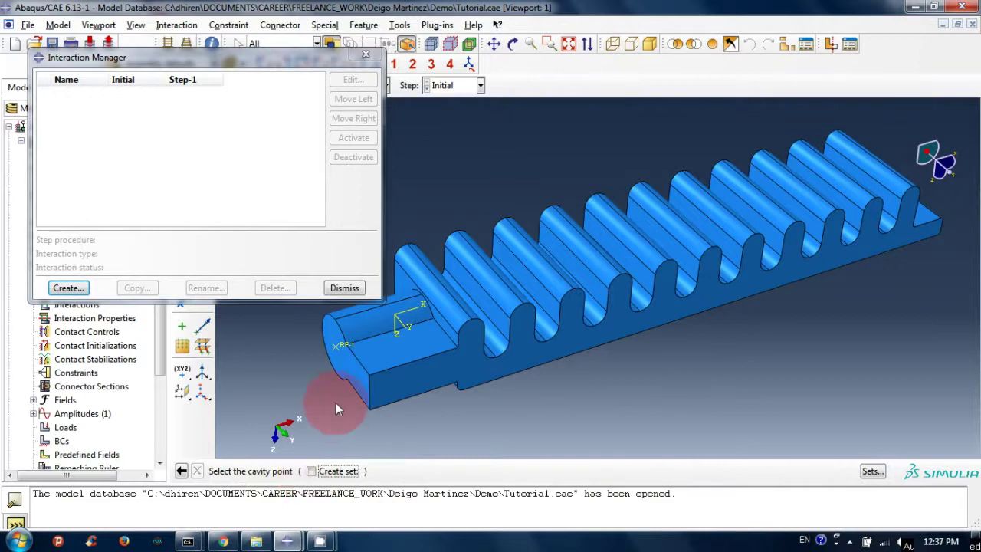
left_click(343, 349)
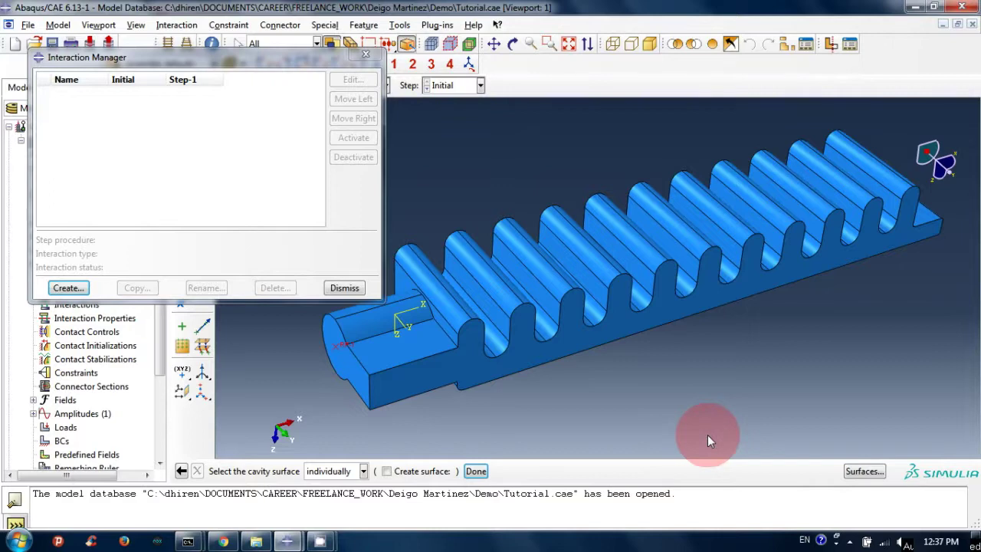
- Assign the named surface Cavity_surf as the cavity surface, highlighted in the viewport
left_click(867, 471)
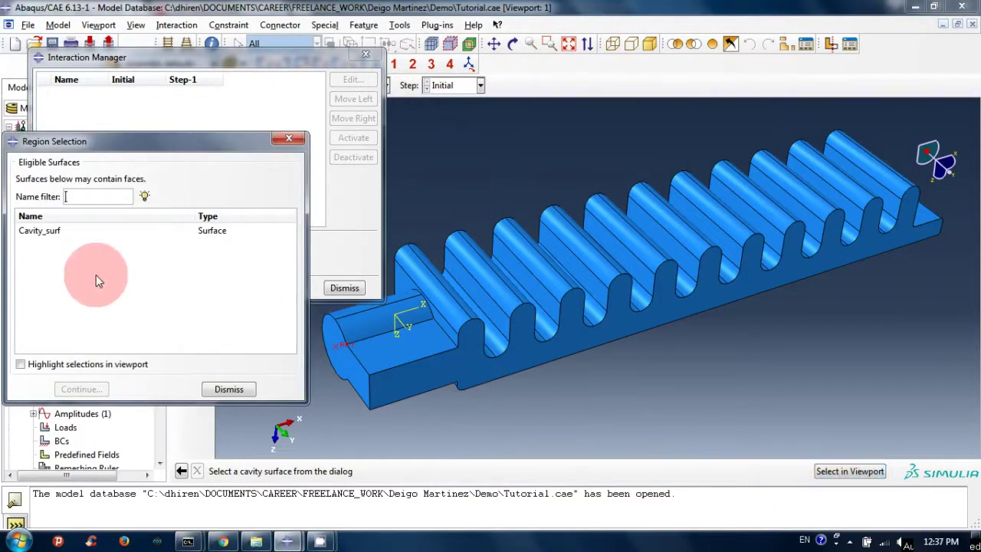
left_click(58, 232)
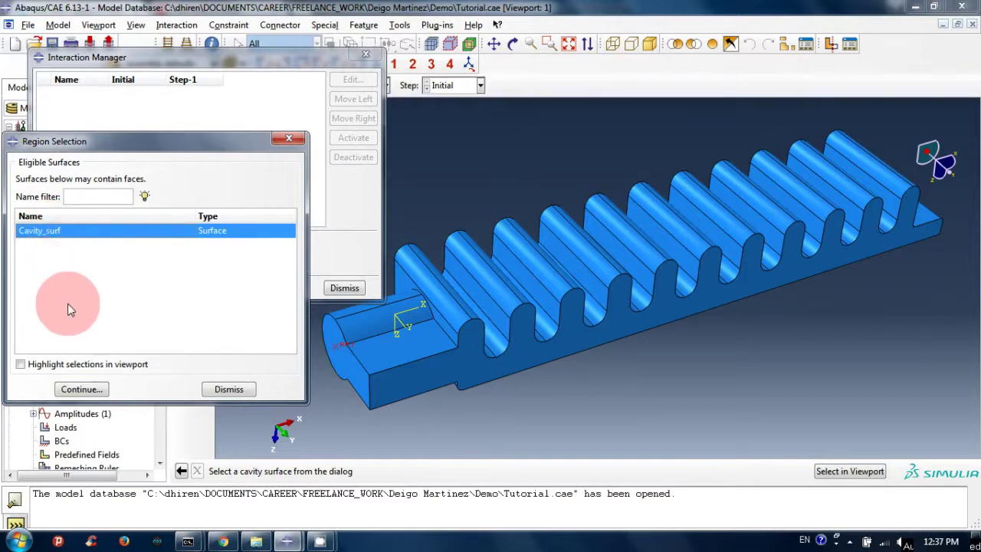
left_click(20, 365)
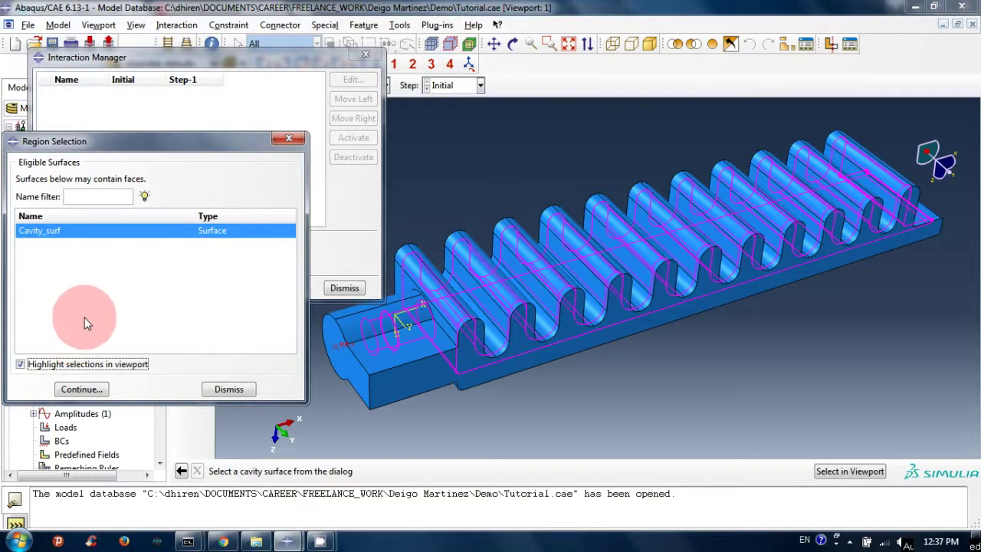
left_click(81, 389)
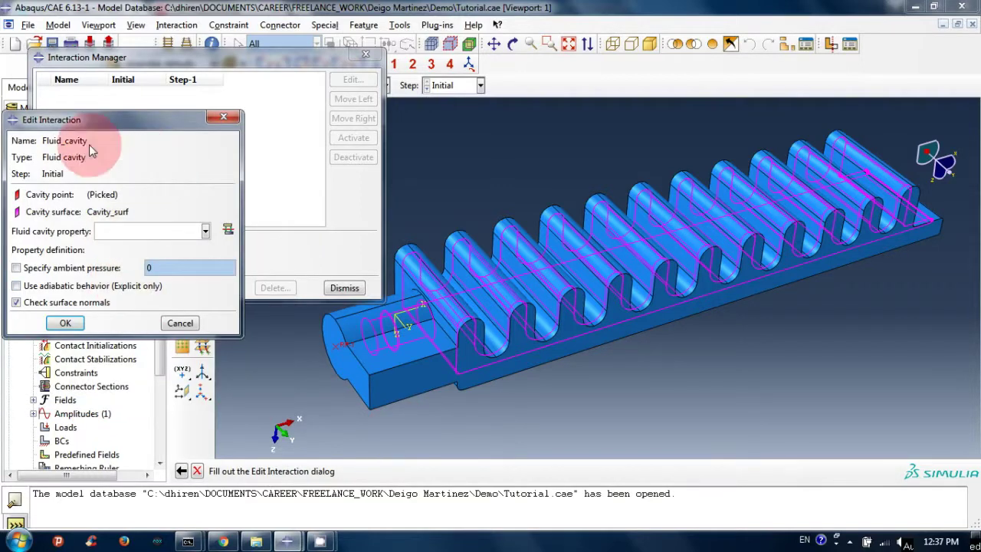
- Move the Edit Interaction dialog aside and start a new interaction property
left_click_drag(98, 126, 260, 129)
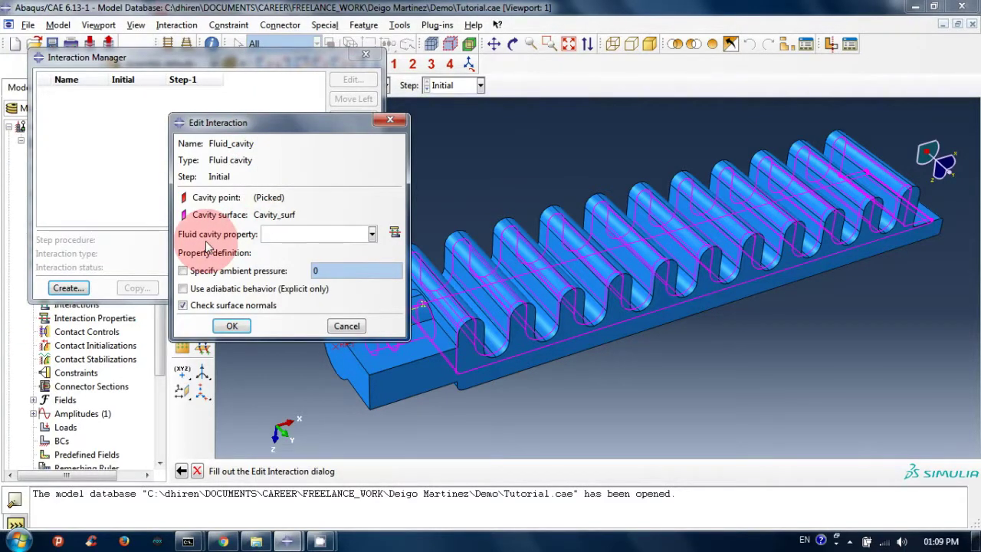
left_click(335, 233)
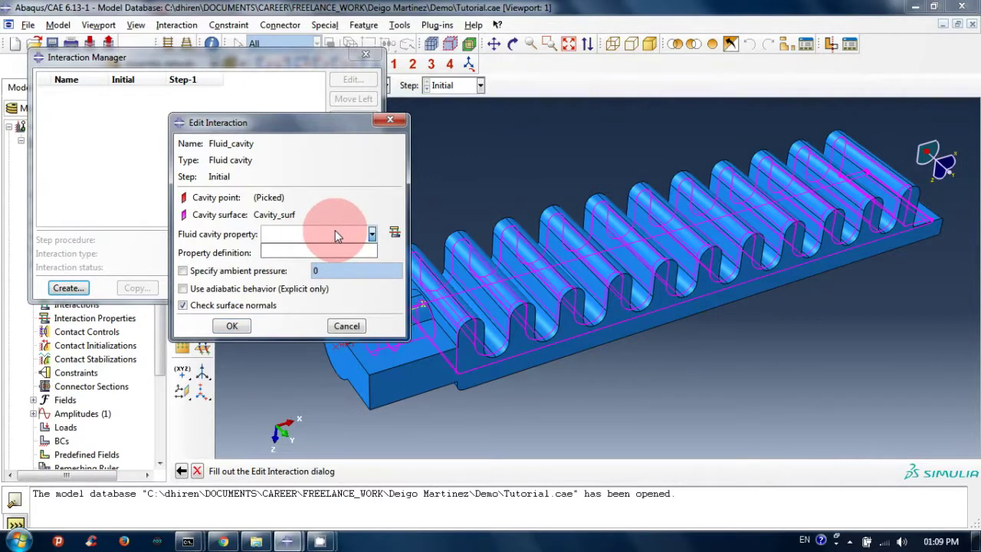
left_click(334, 184)
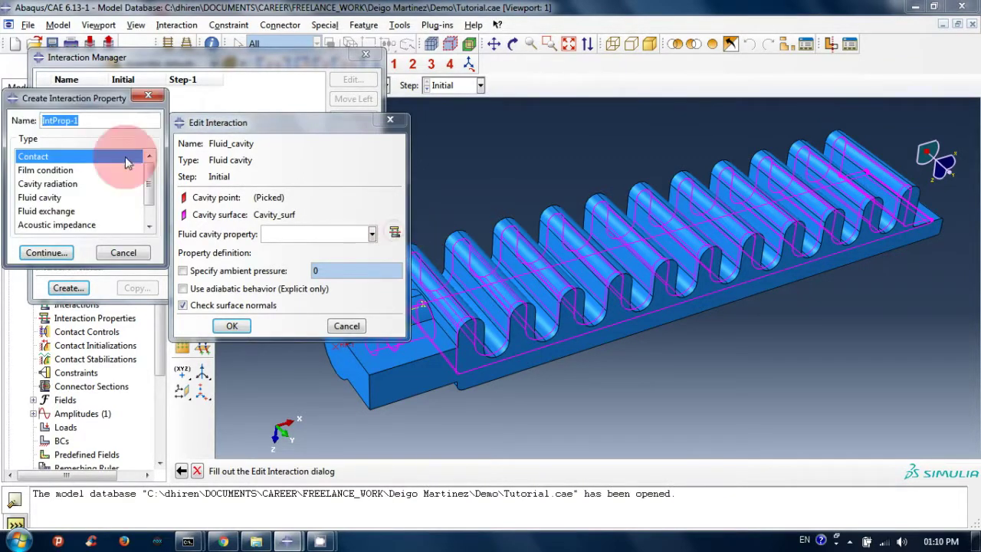
- Create a Fluid cavity interaction property named Fluid_cavity_property
left_click(54, 200)
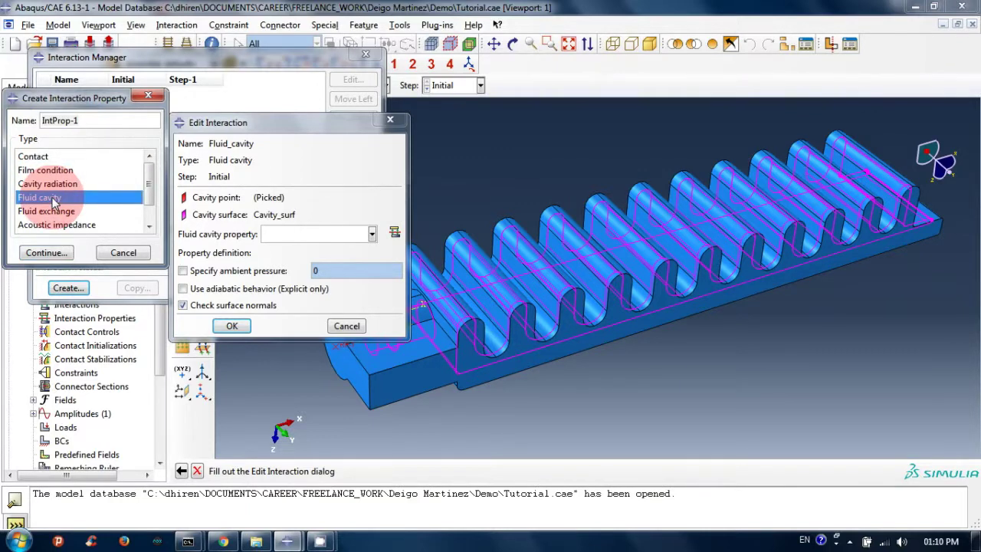
left_click(92, 119)
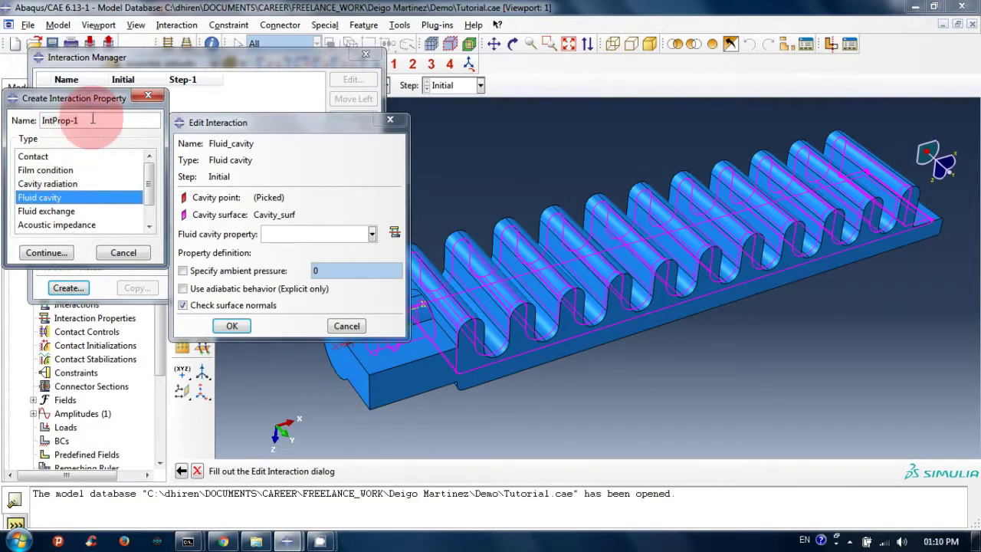
key("BackSpace")
key("BackSpace")
key("BackSpace")
key("BackSpace")
key("BackSpace")
key("BackSpace")
key("BackSpace")
key("BackSpace")
key("BackSpace")
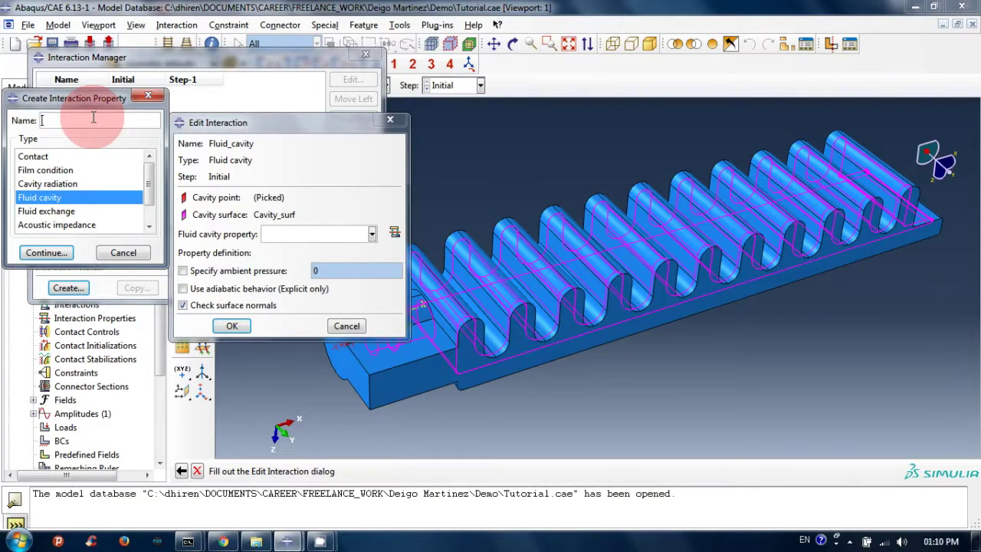
type("Fluid_cavity_property")
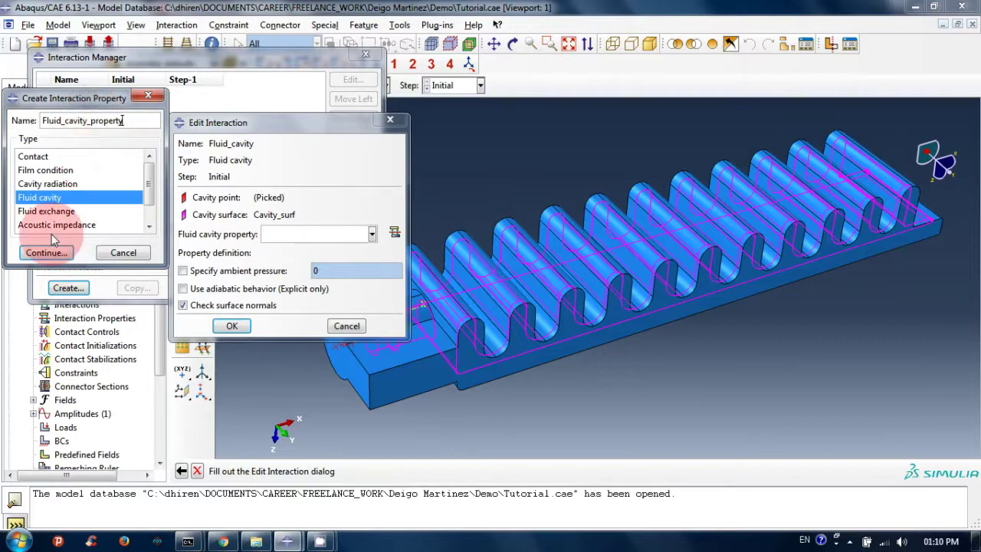
left_click(44, 252)
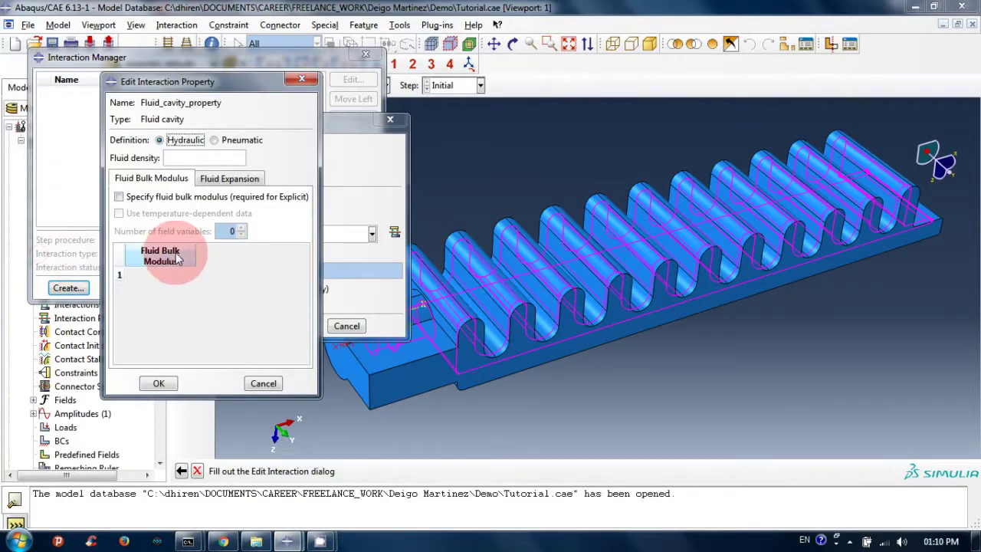
- Make Fluid_cavity_property Pneumatic with molecular weight 0.028 and tabular molar heat capacity 29
left_click(215, 142)
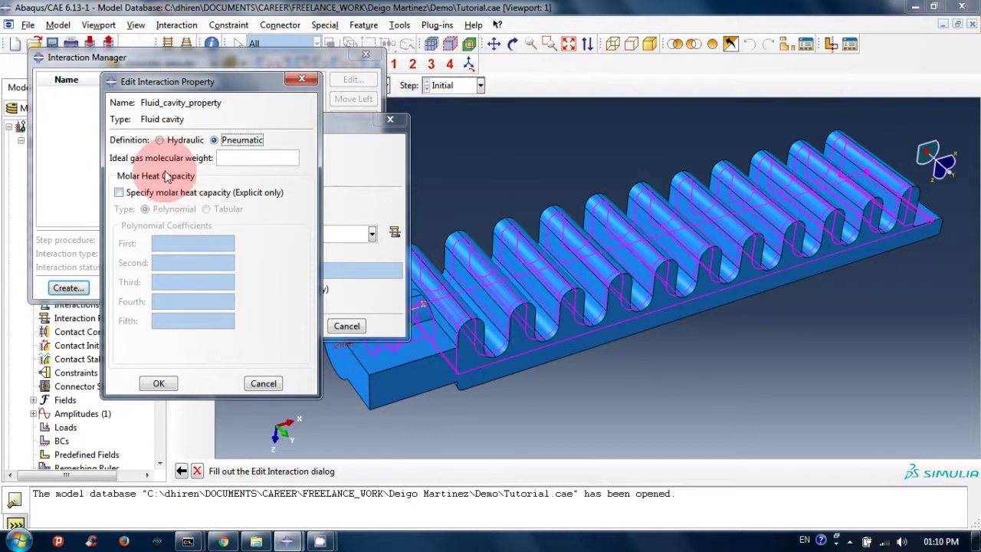
left_click(240, 157)
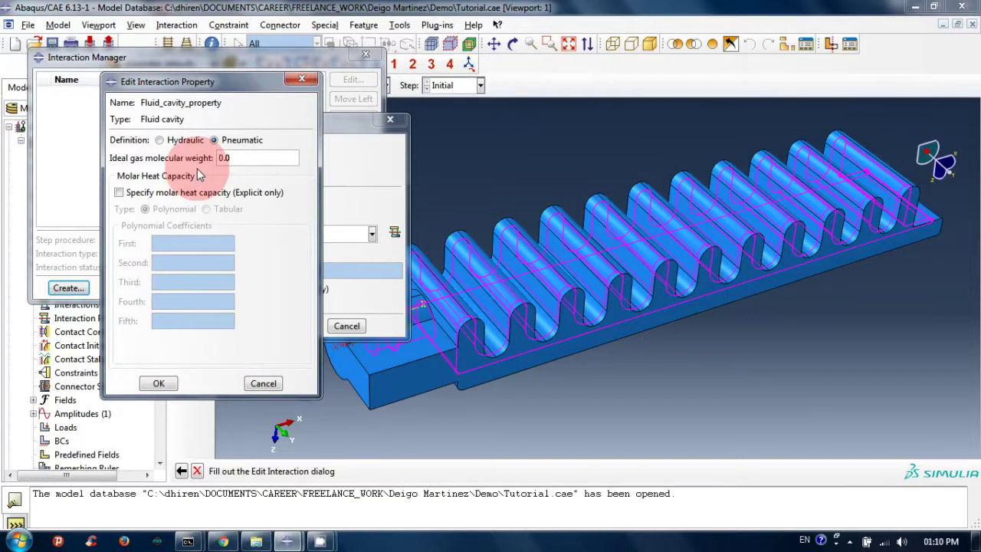
type("0.028")
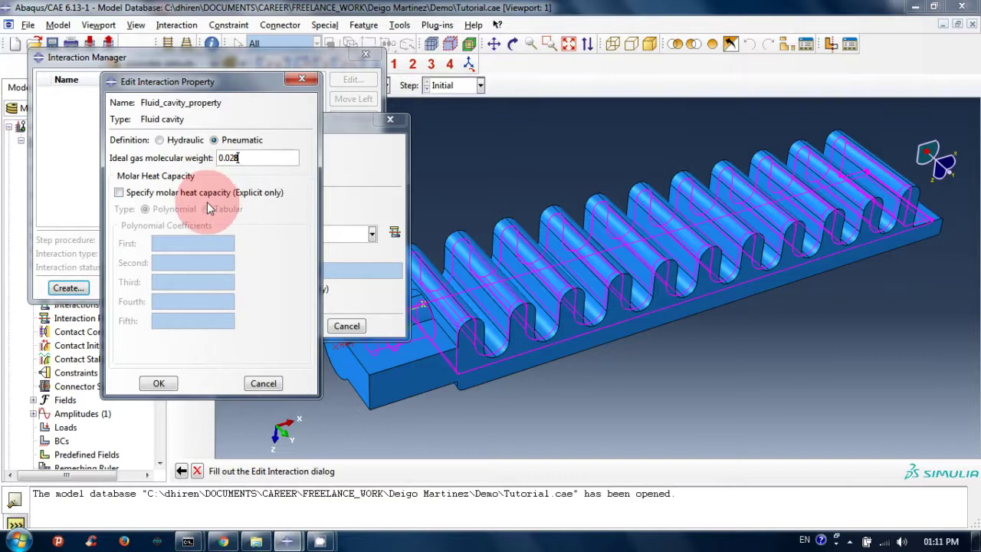
left_click(119, 193)
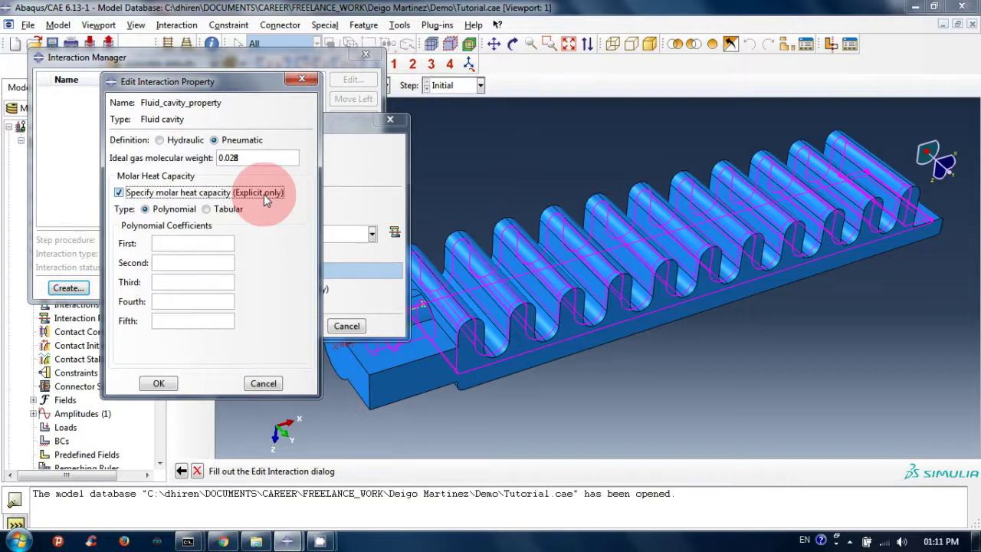
left_click(207, 210)
left_click(172, 289)
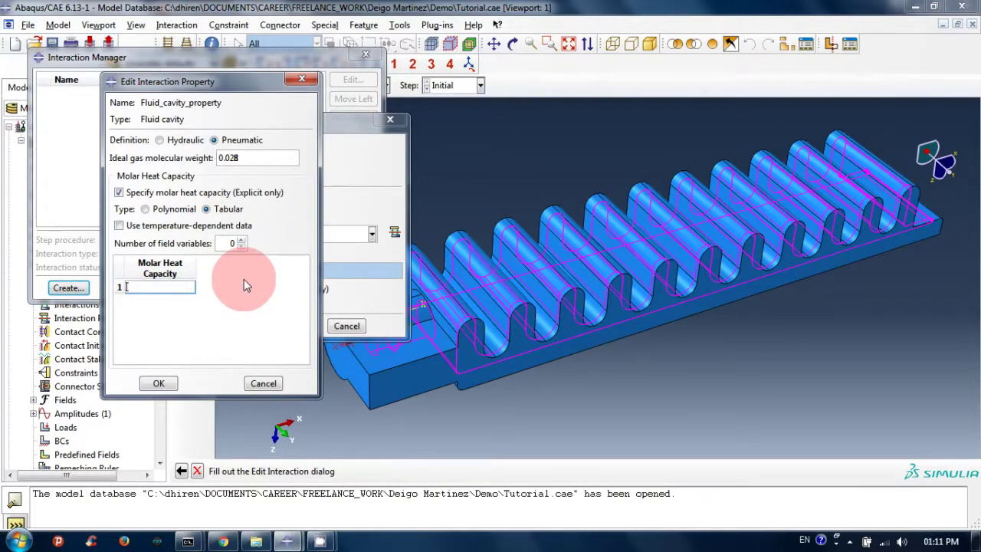
type("29")
left_click(159, 384)
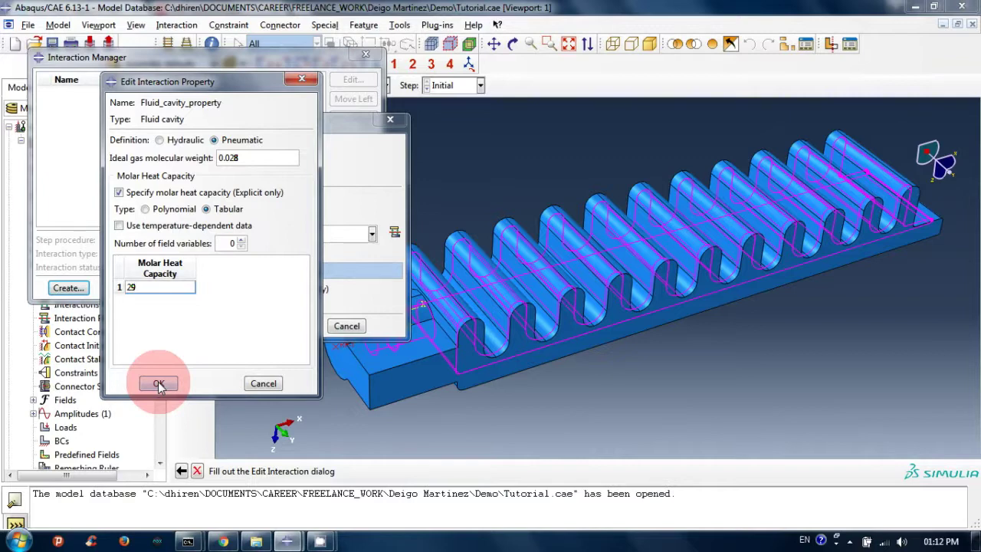
left_click(158, 384)
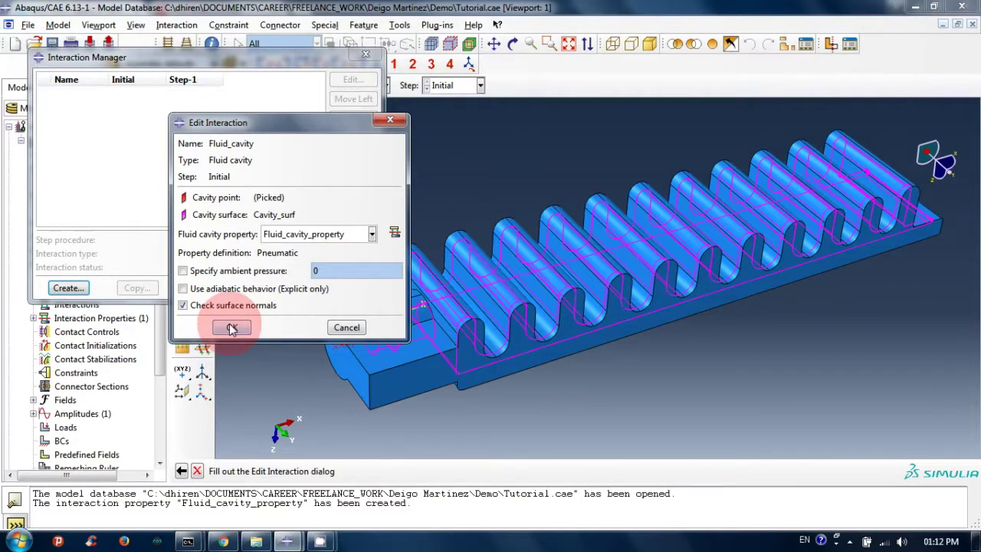
- Confirm the Edit Interaction dialog so Fluid_cavity is created in the Initial step
left_click(231, 328)
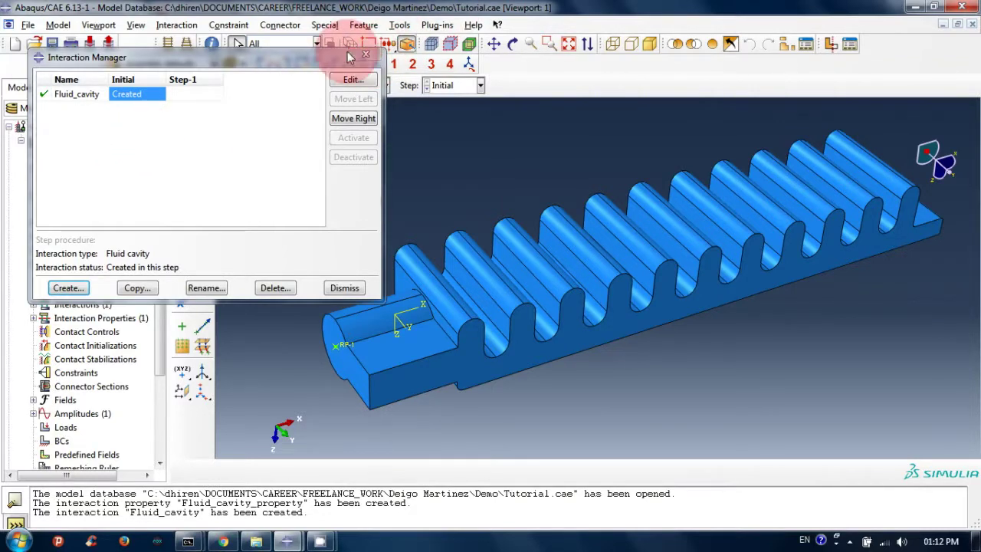
- Close the Interaction Manager, switch to the Load module, and open the Load Manager
left_click(367, 56)
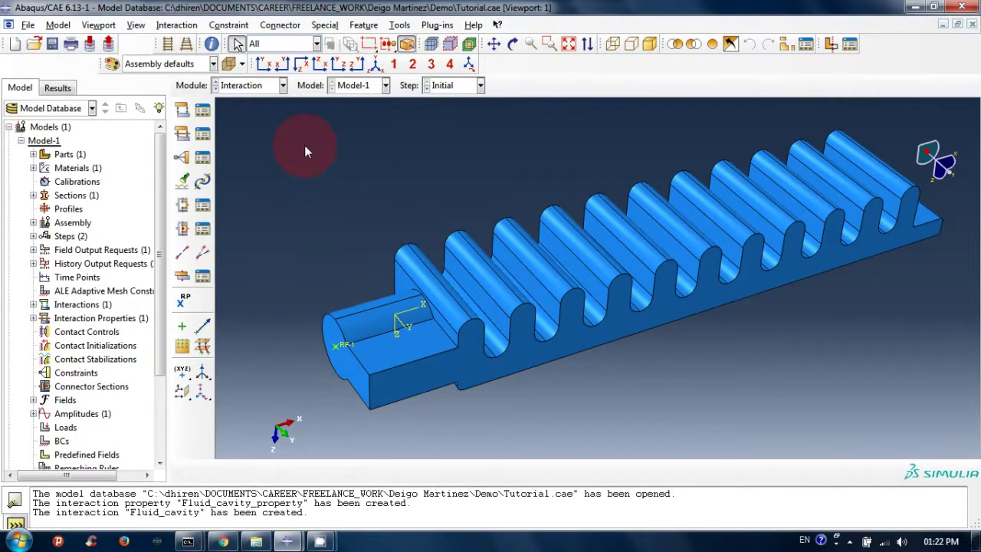
left_click(247, 85)
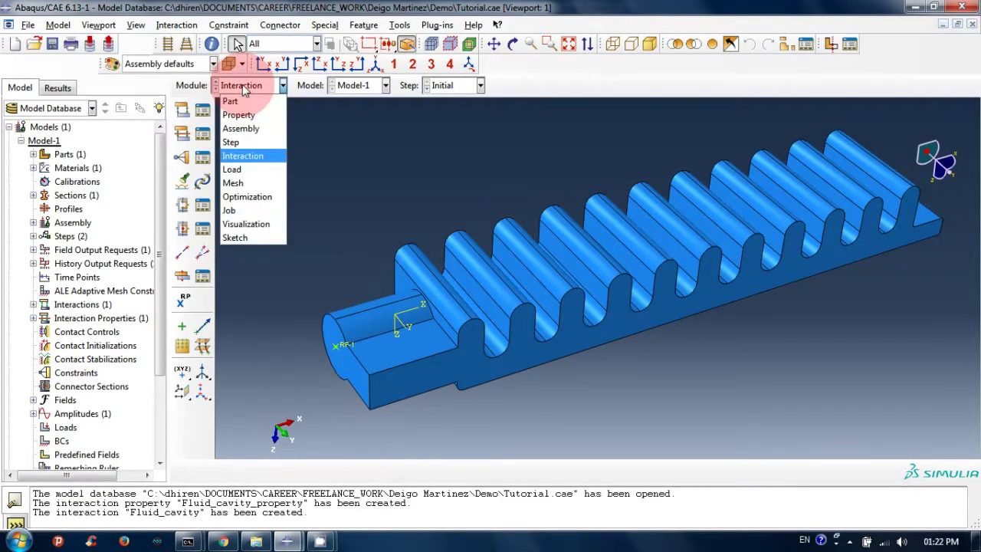
left_click(252, 169)
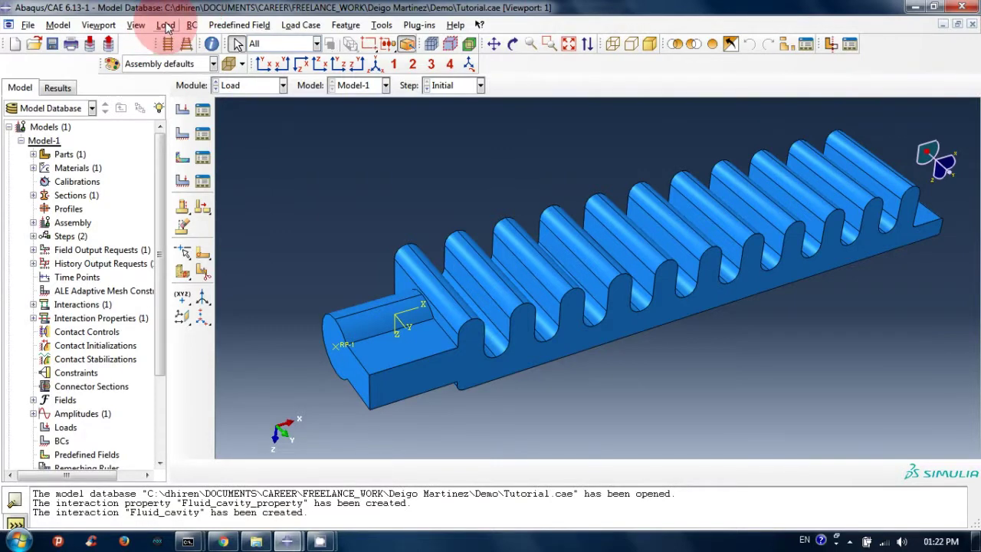
left_click(166, 26)
left_click(188, 40)
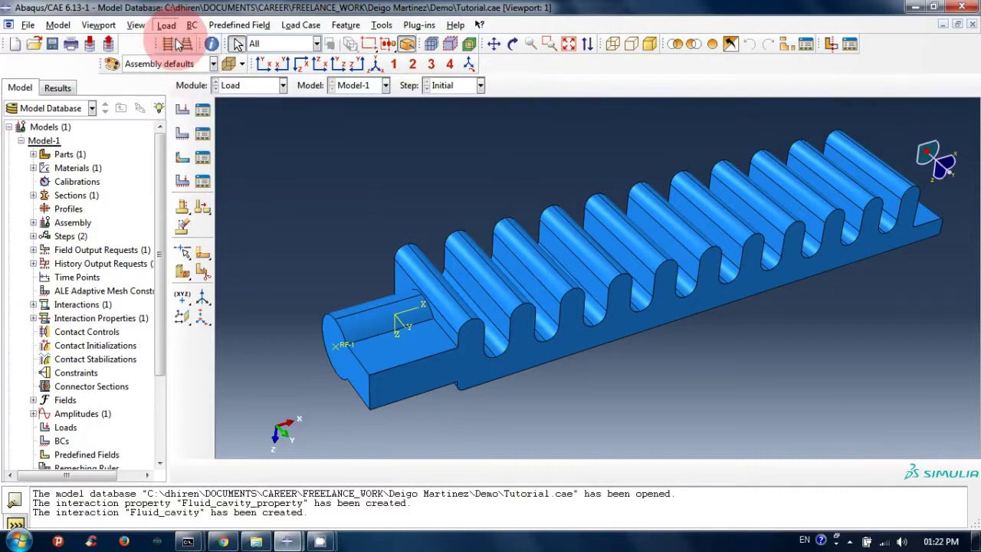
- Create a Mechanical Pressure load named Pressure in Step-1
left_click(46, 317)
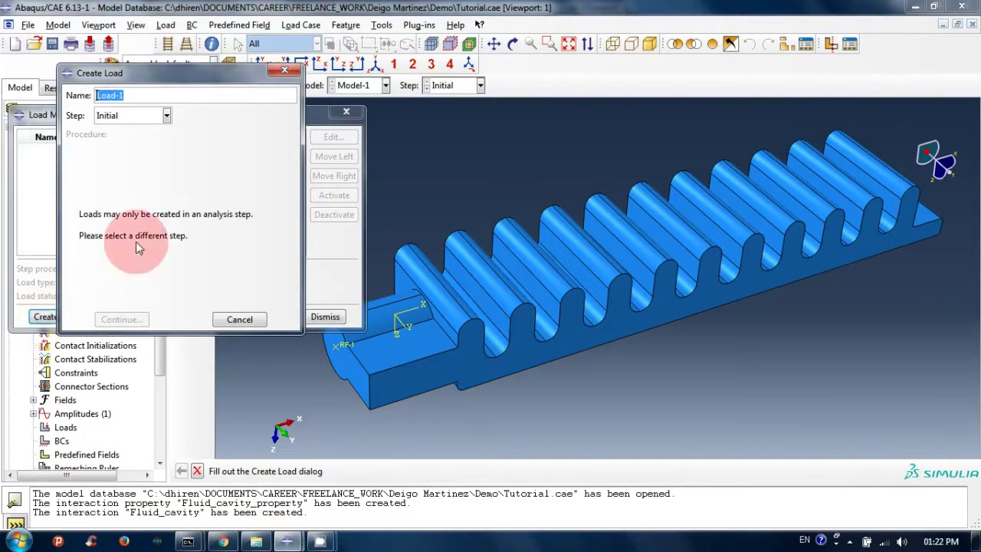
left_click(147, 119)
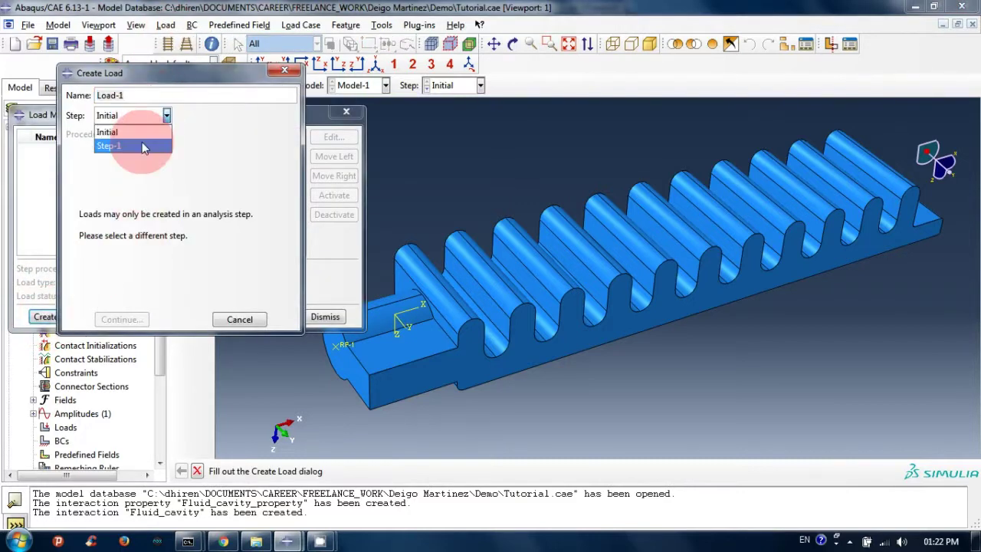
left_click(141, 147)
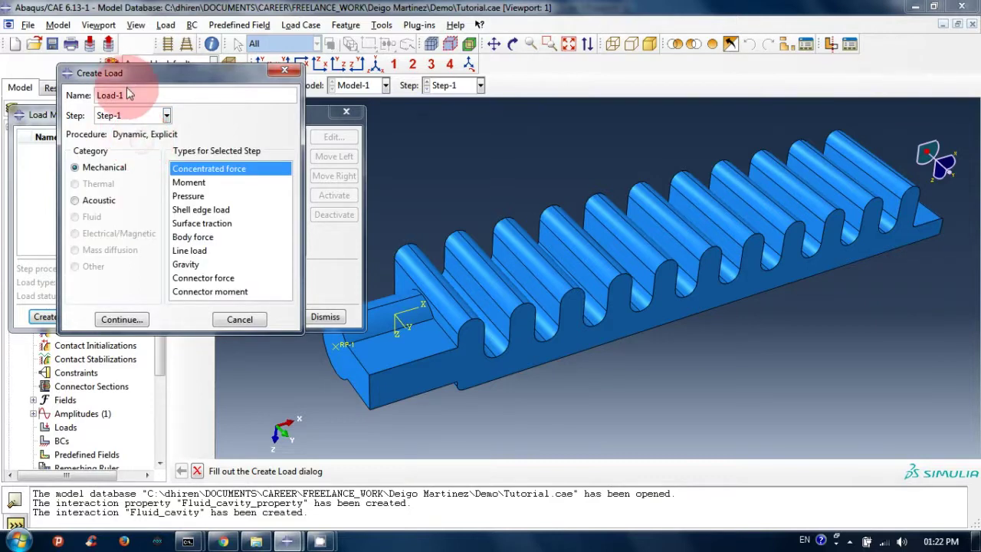
key("BackSpace")
key("BackSpace")
key("BackSpace")
key("BackSpace")
key("BackSpace")
key("BackSpace")
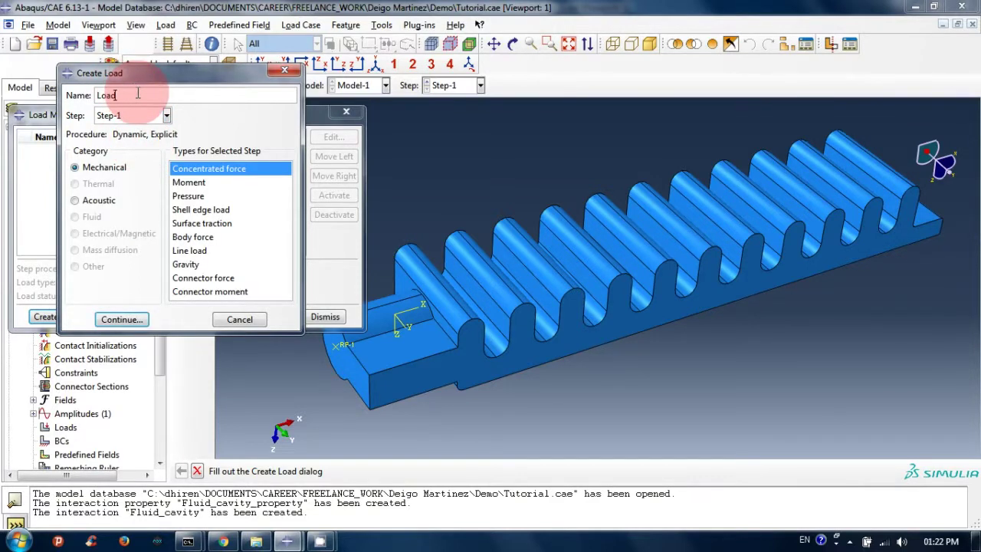
type("Pressure")
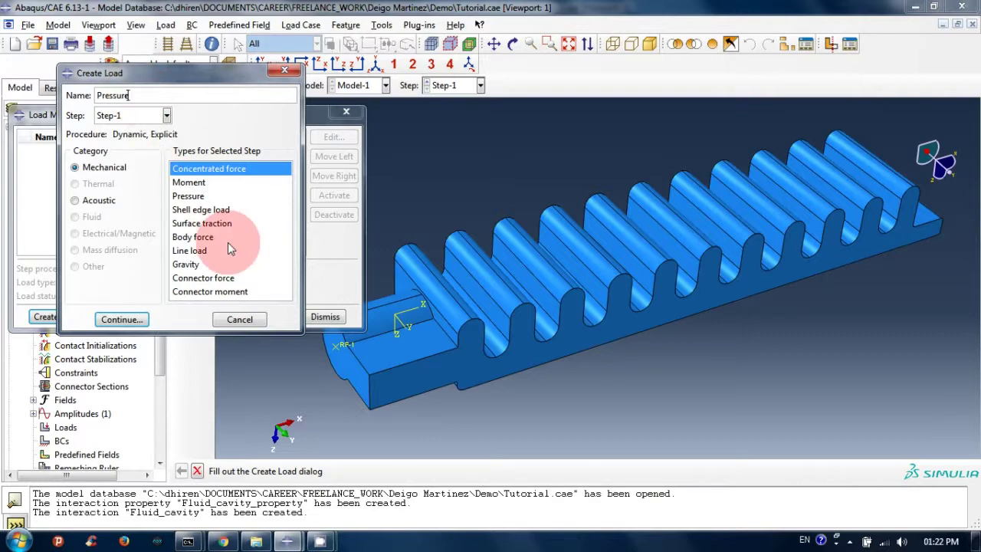
left_click(197, 196)
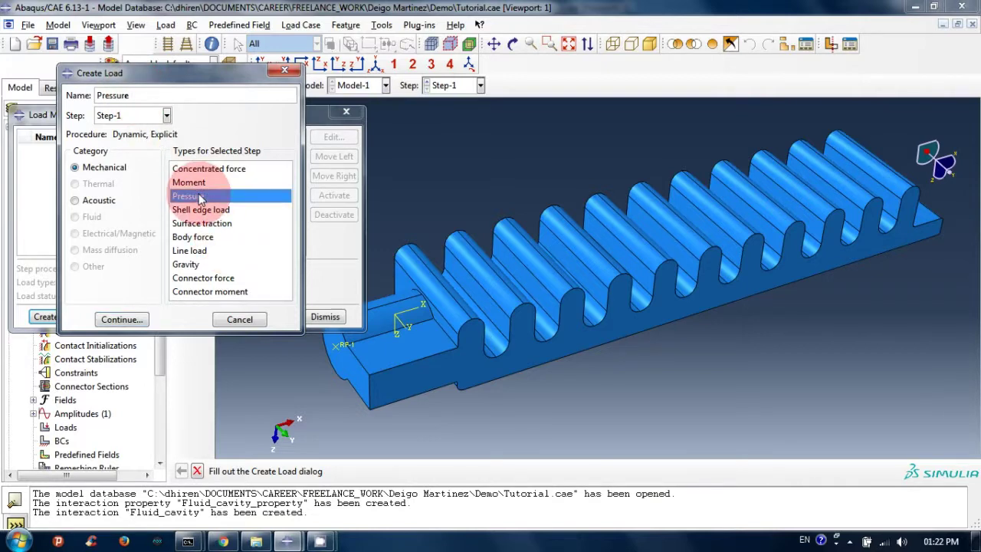
left_click(121, 319)
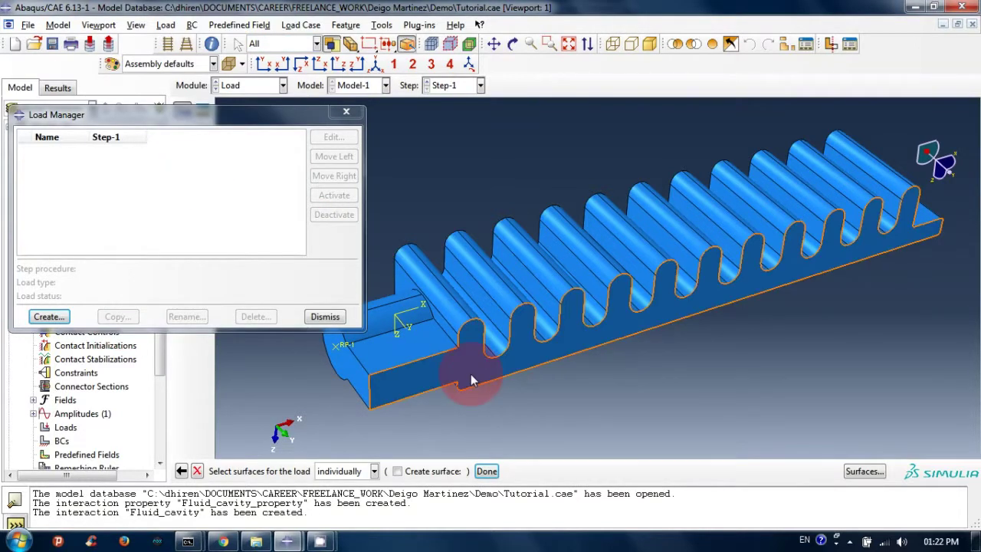
- Select the named surface Cavity_surf as the Pressure load's region
left_click(865, 472)
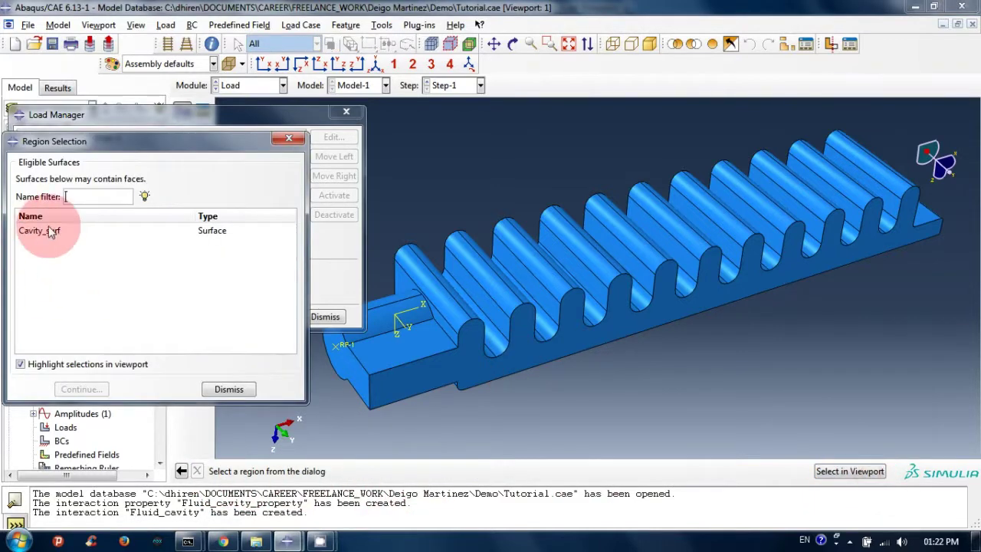
left_click(54, 232)
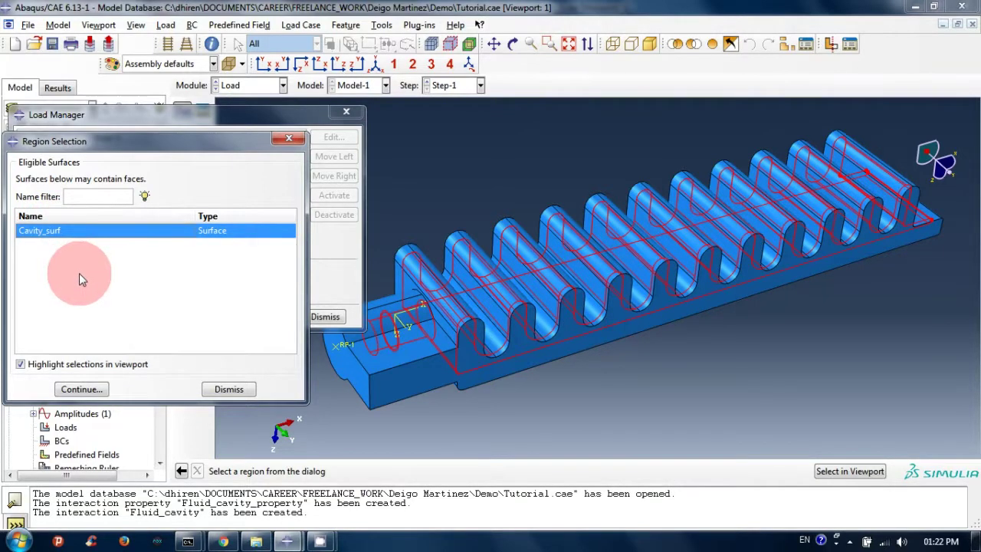
left_click(80, 389)
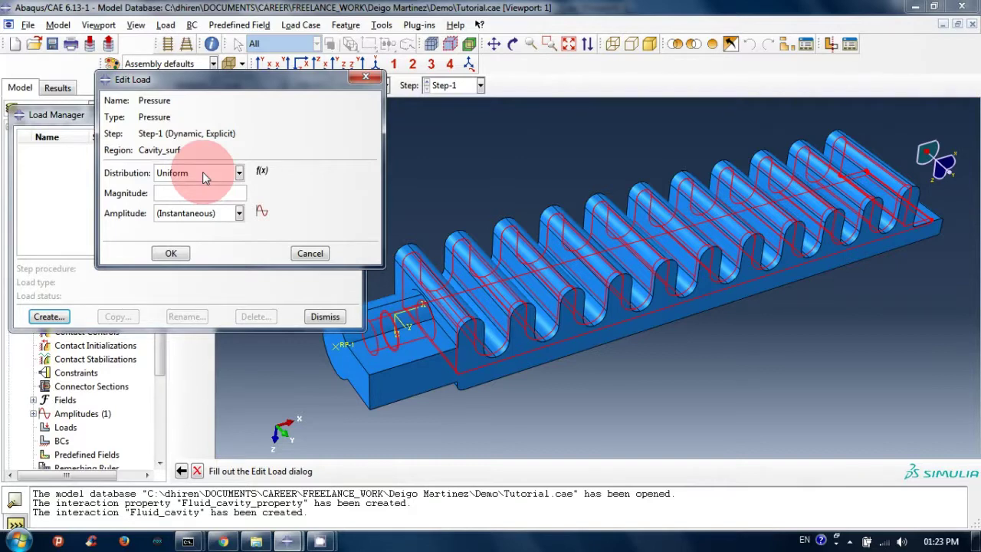
- Give the Pressure load magnitude 0.4 with amplitude Amp-1, then close the Load Manager
left_click(192, 193)
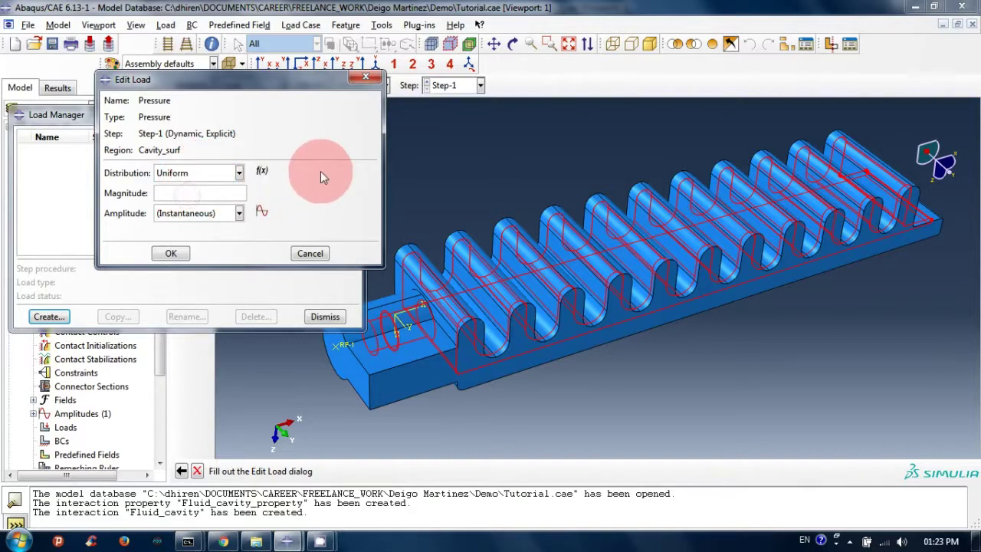
type("0.4")
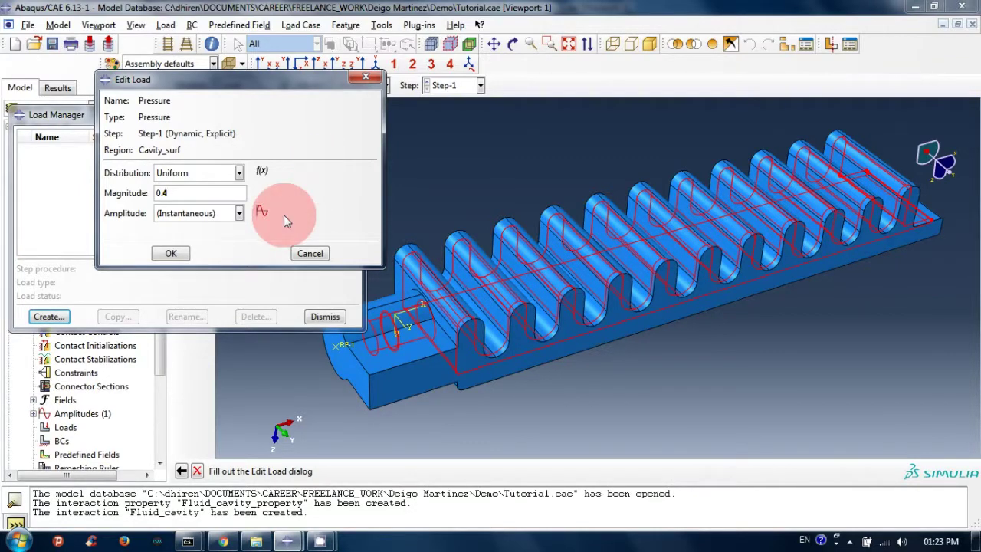
left_click(207, 215)
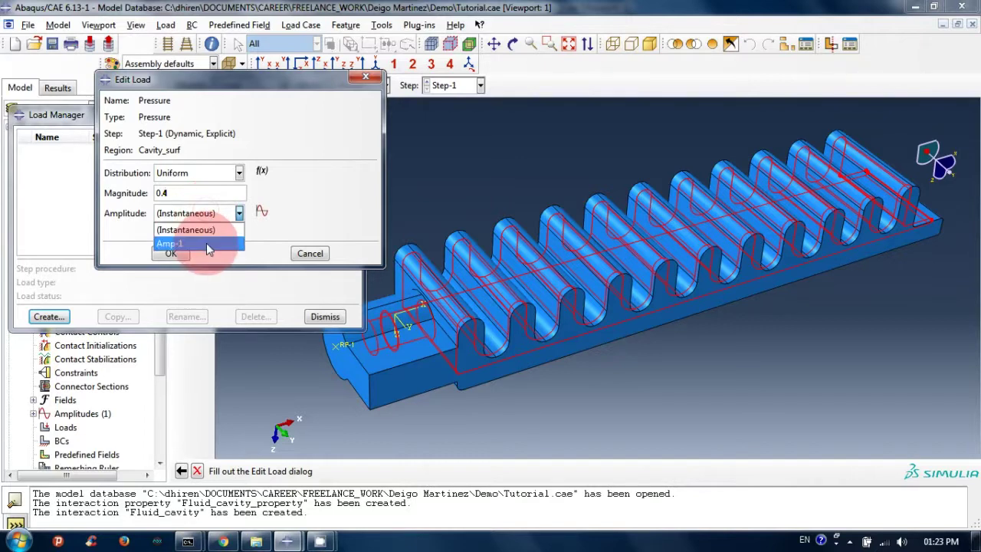
left_click(207, 243)
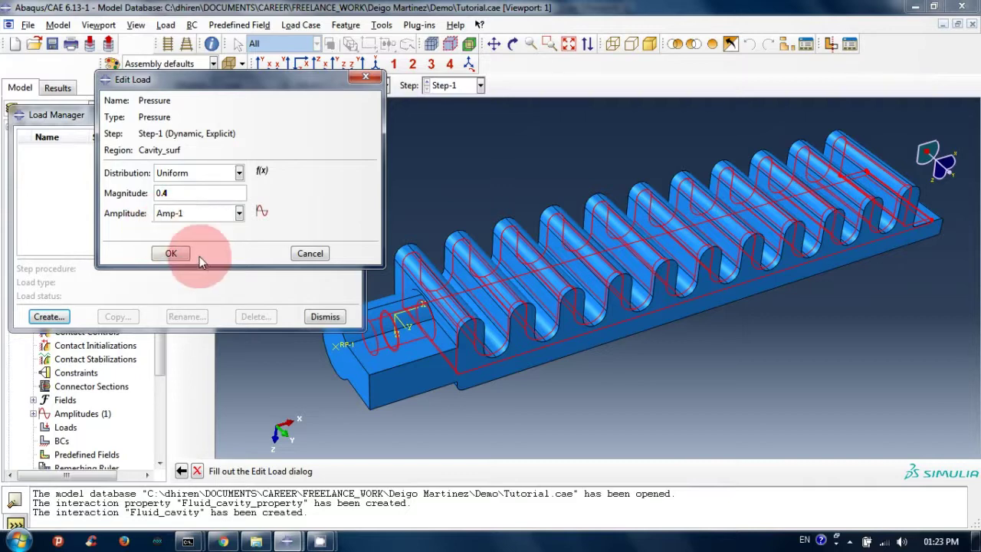
left_click(170, 256)
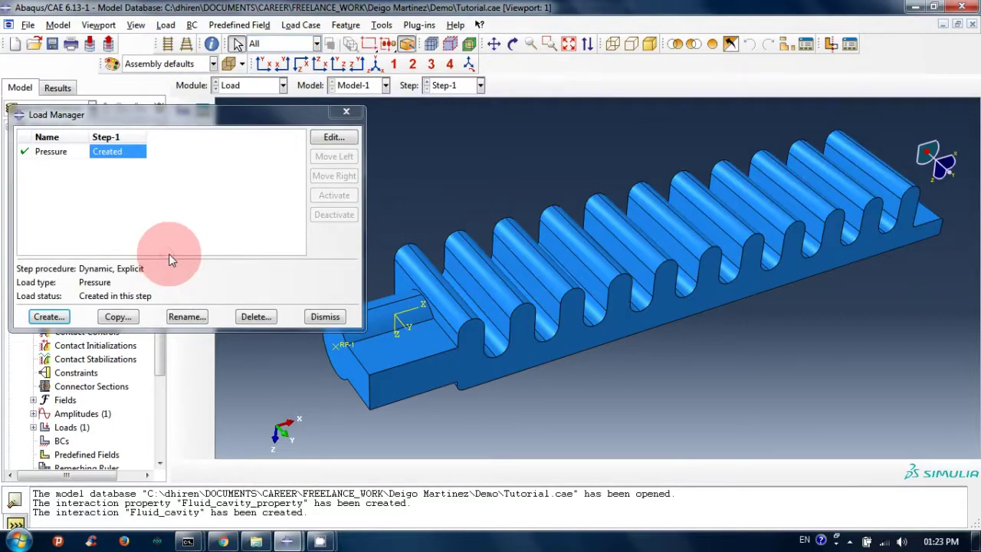
left_click(323, 317)
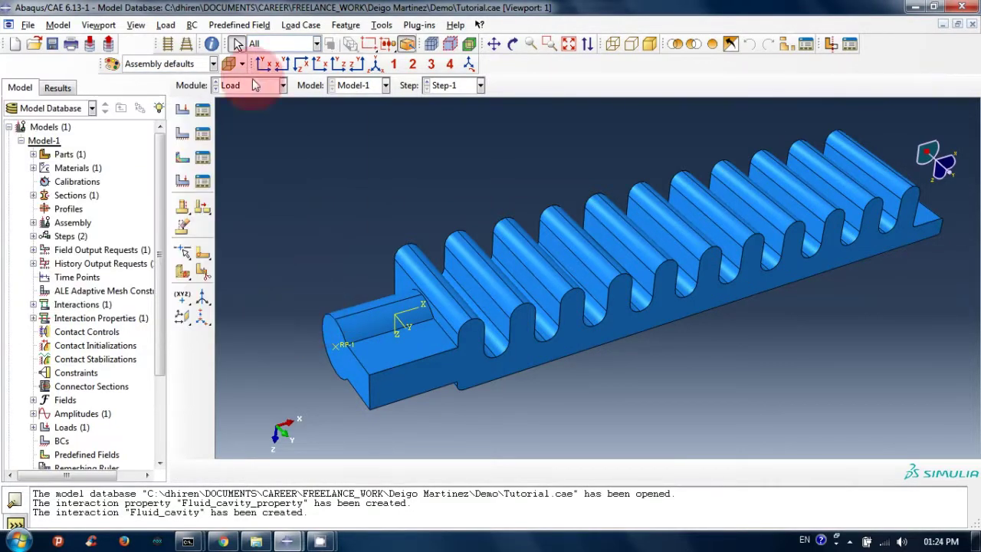
- Create boundary condition BC-1 of type Symmetry/Antisymmetry/Encastre in the Initial step
left_click(191, 25)
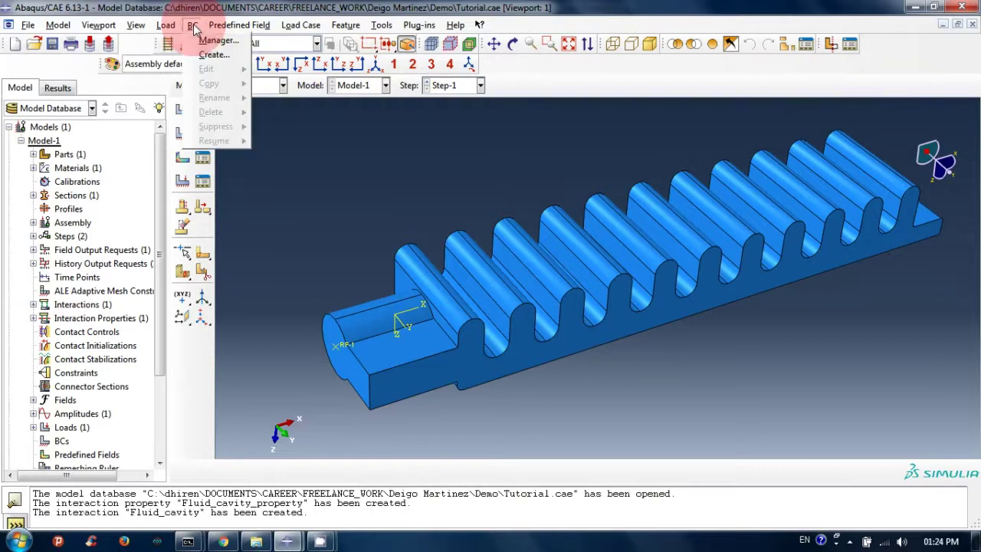
left_click(211, 37)
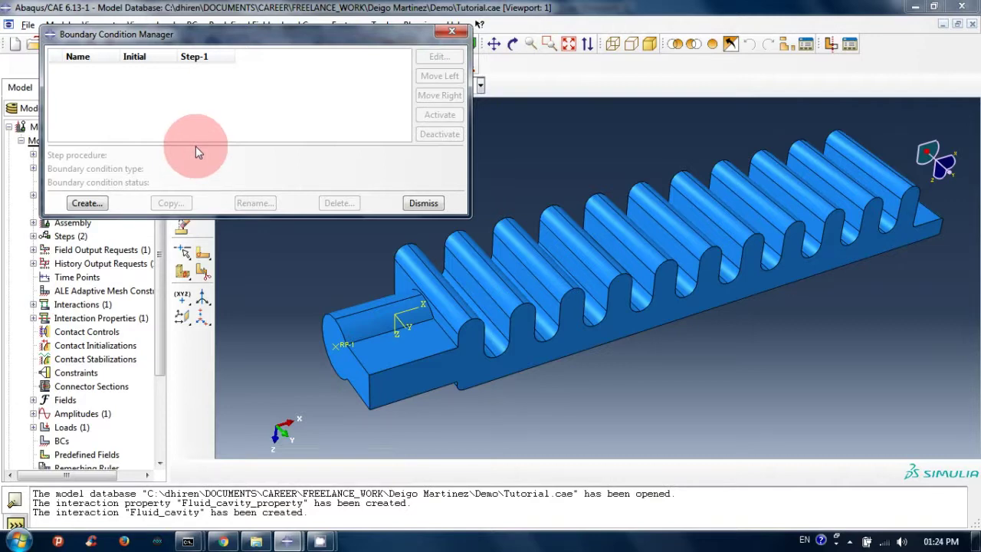
left_click(85, 203)
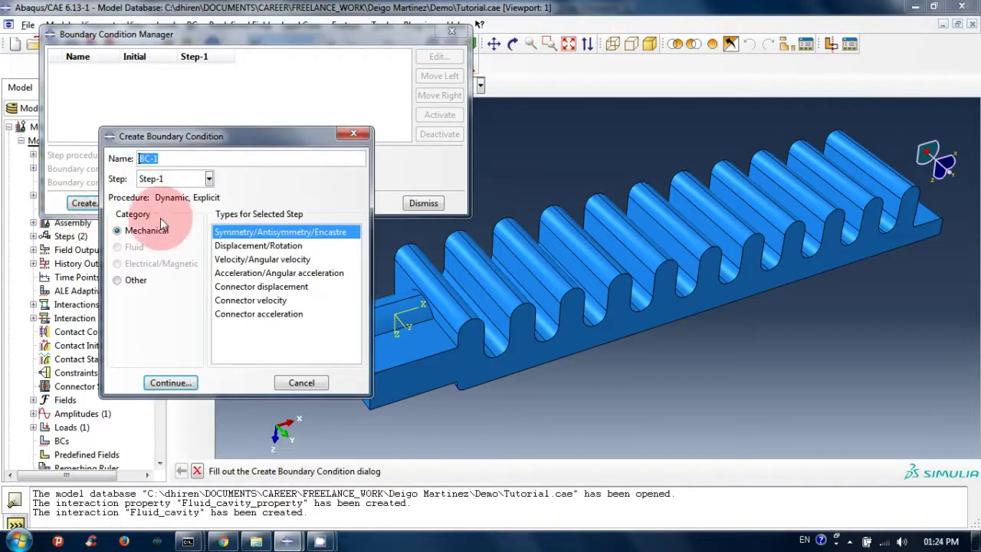
left_click(194, 182)
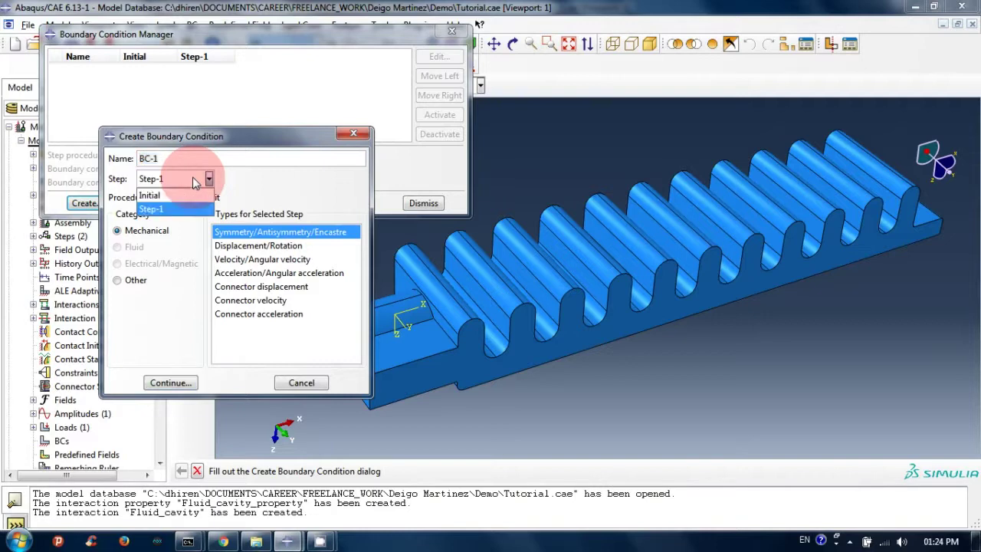
left_click(180, 193)
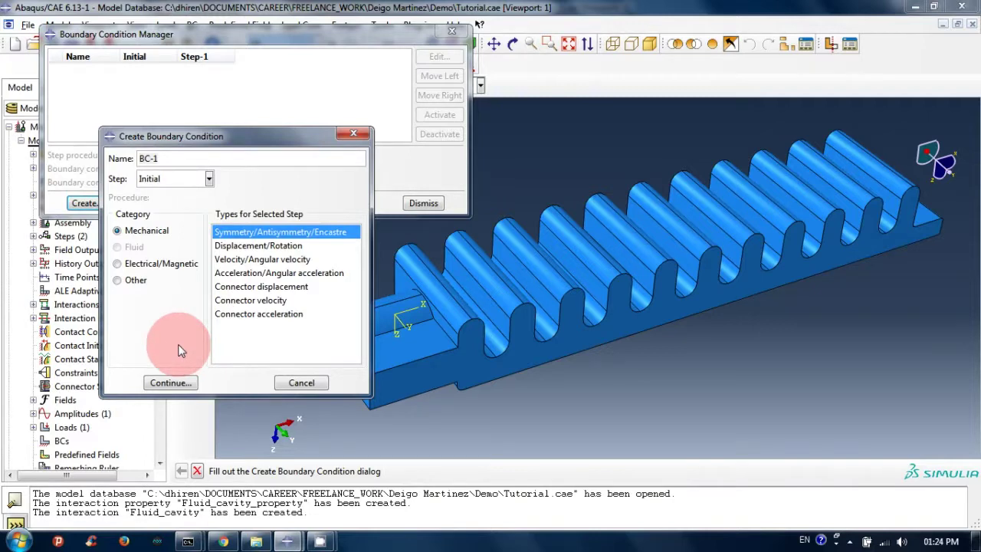
left_click(162, 381)
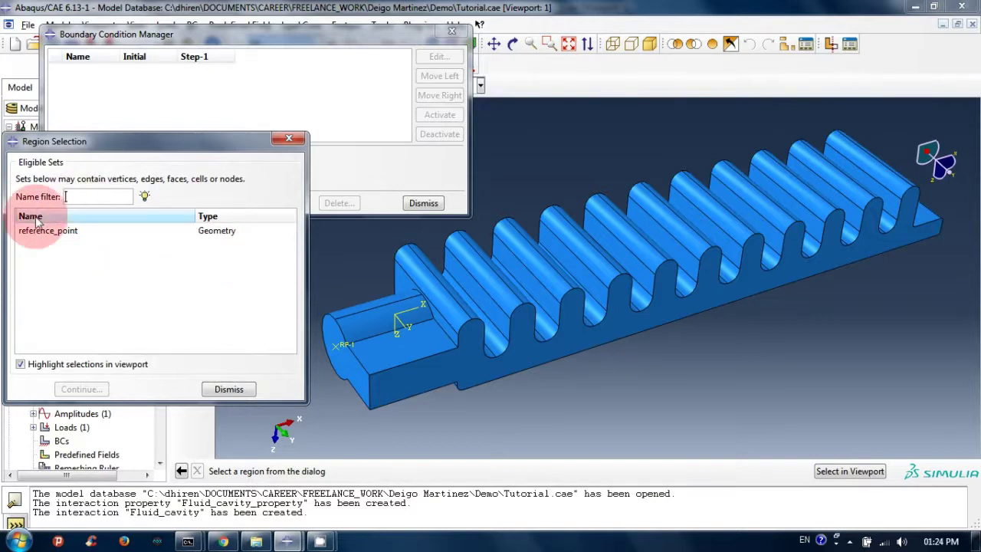
- Pick the cylinder's end face on the model and set BC-1 to ENCASTRE
left_click(229, 390)
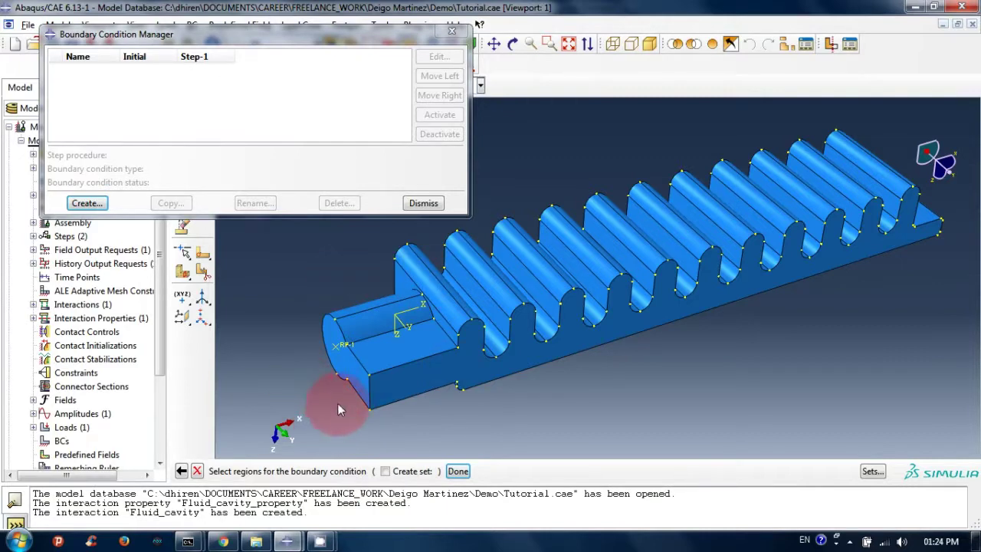
left_click(356, 380)
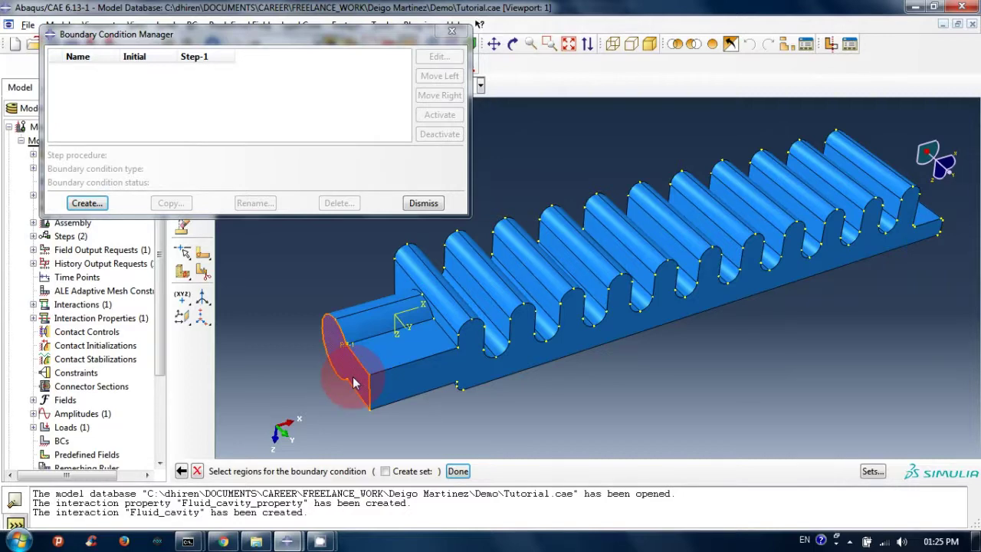
left_click(459, 472)
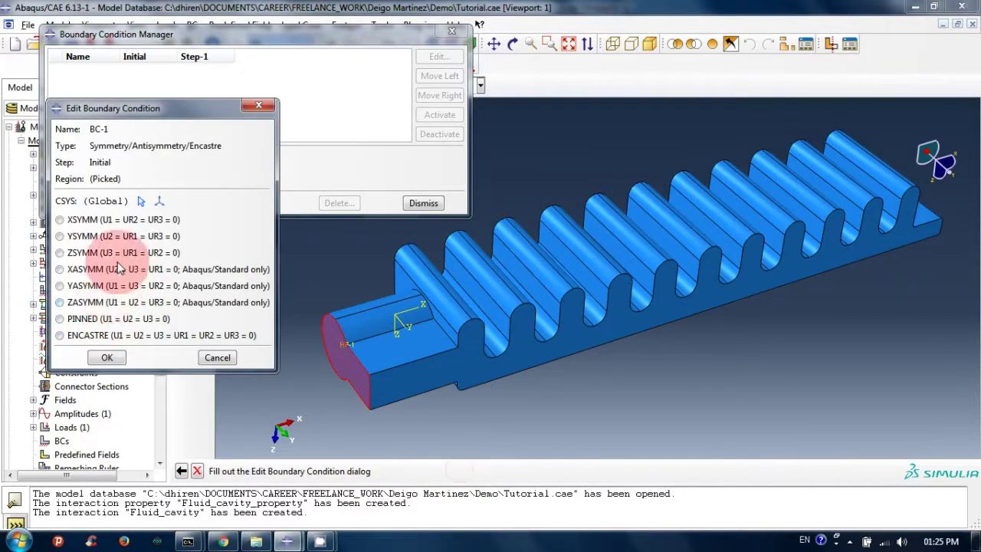
left_click(92, 337)
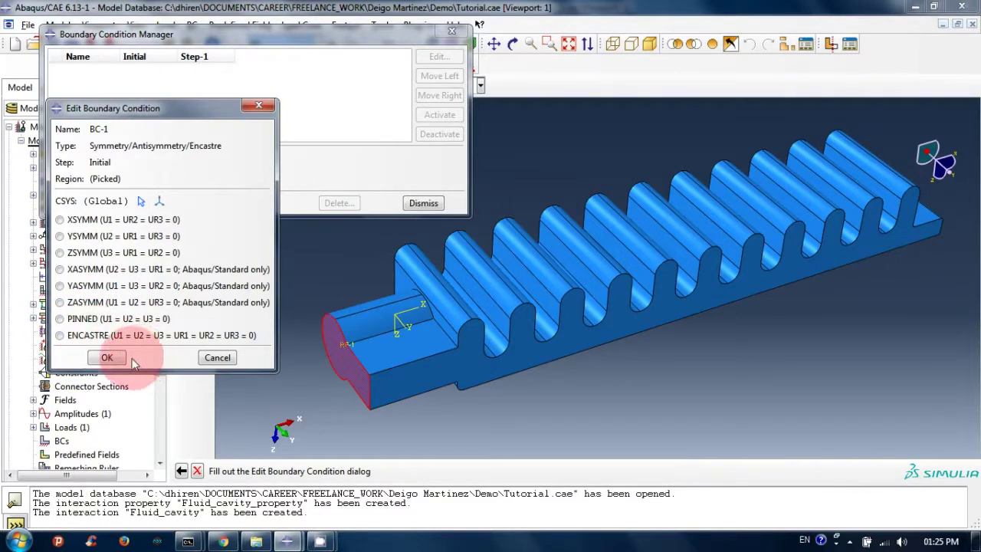
left_click(109, 357)
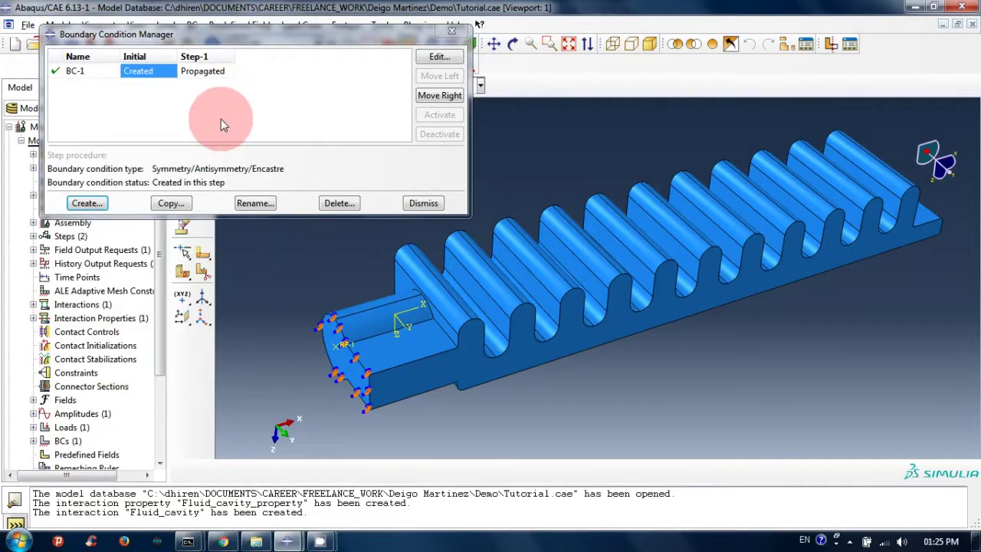